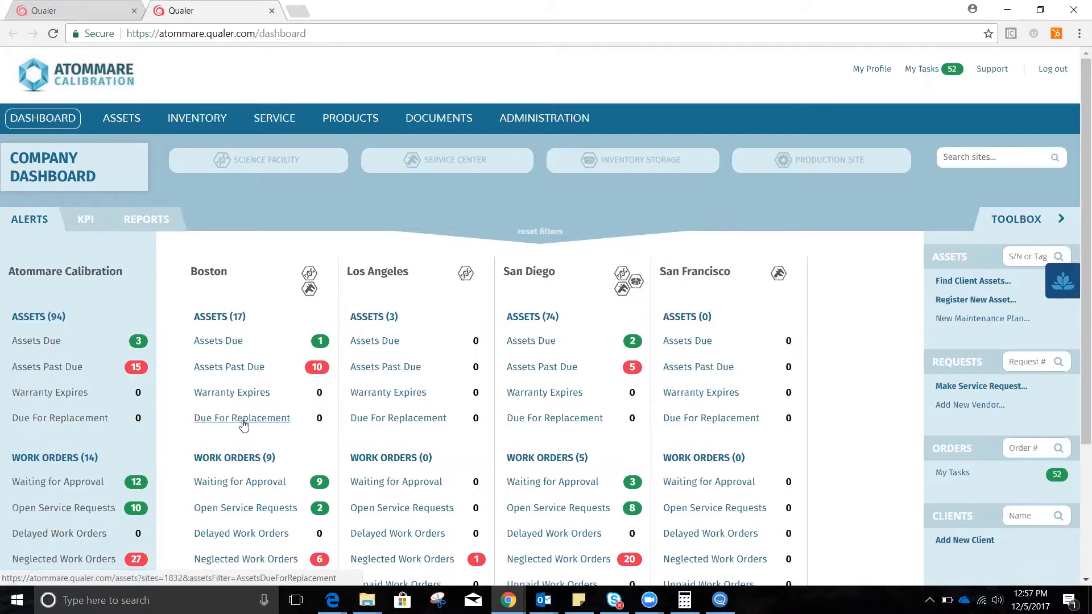
Look over the company dashboard's alerts by site and bring up the list of available reports.
{"action": "scroll", "coordinate": [243, 426], "scroll_direction": "down", "scroll_amount": 1}
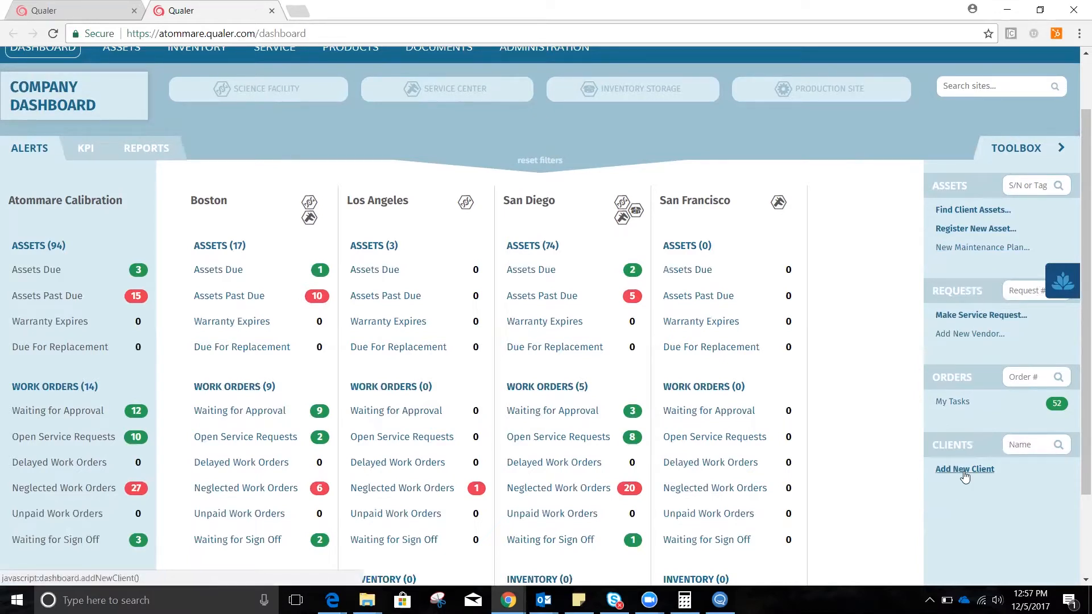
{"action": "scroll", "coordinate": [865, 435], "scroll_direction": "up", "scroll_amount": 2}
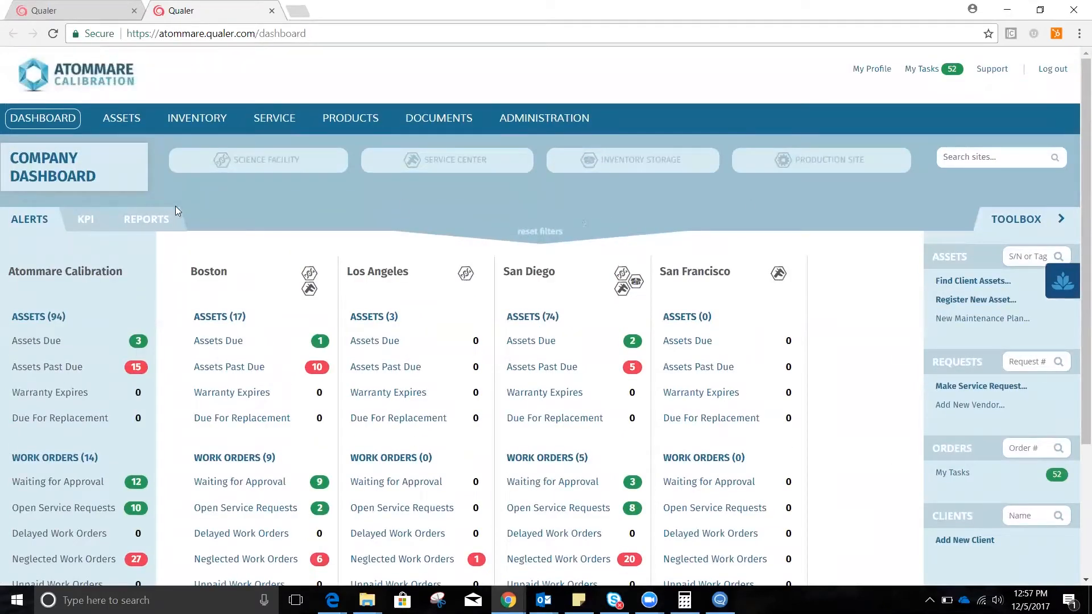
{"action": "left_click", "coordinate": [151, 221]}
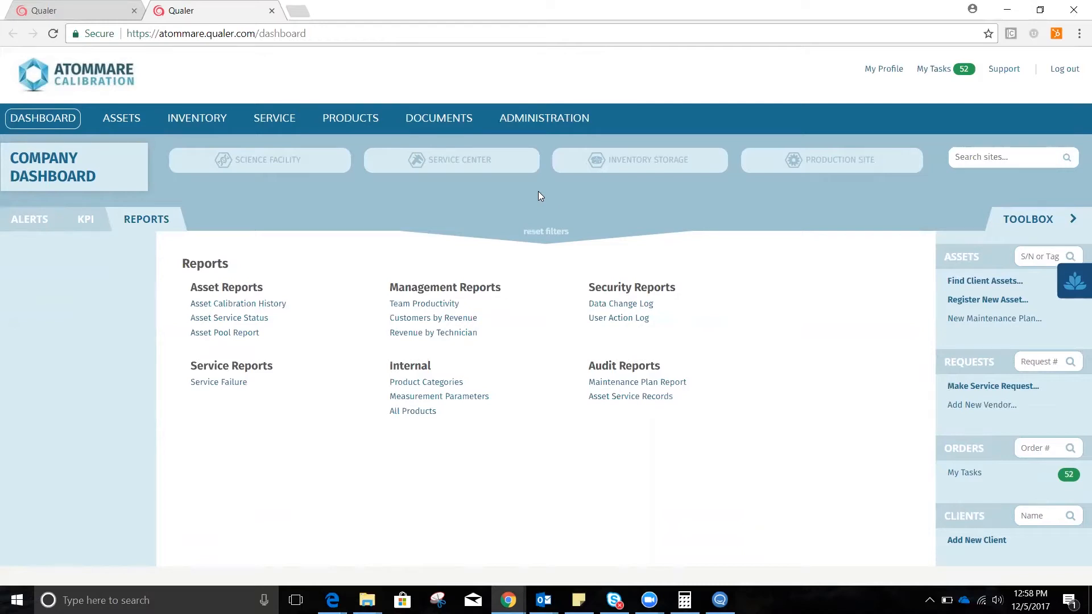
Open the service work orders list and filter it to orders within 7 days.
{"action": "mouse_move", "coordinate": [274, 126]}
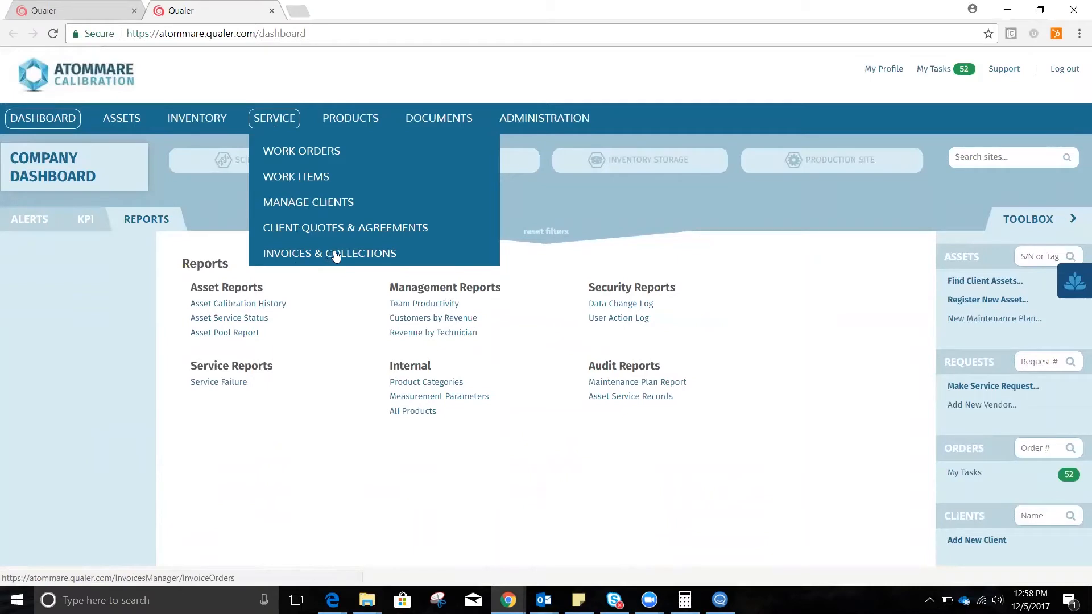
{"action": "left_click", "coordinate": [309, 149]}
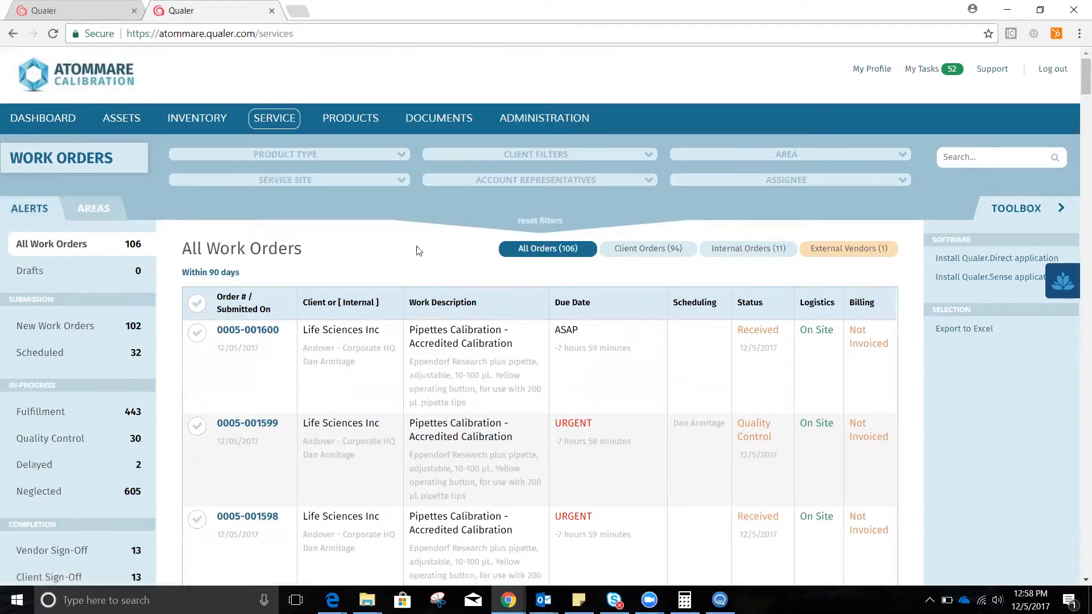
{"action": "left_click", "coordinate": [210, 273]}
{"action": "left_click", "coordinate": [505, 232]}
{"action": "key", "text": "BackSpace"}
{"action": "key", "text": "BackSpace"}
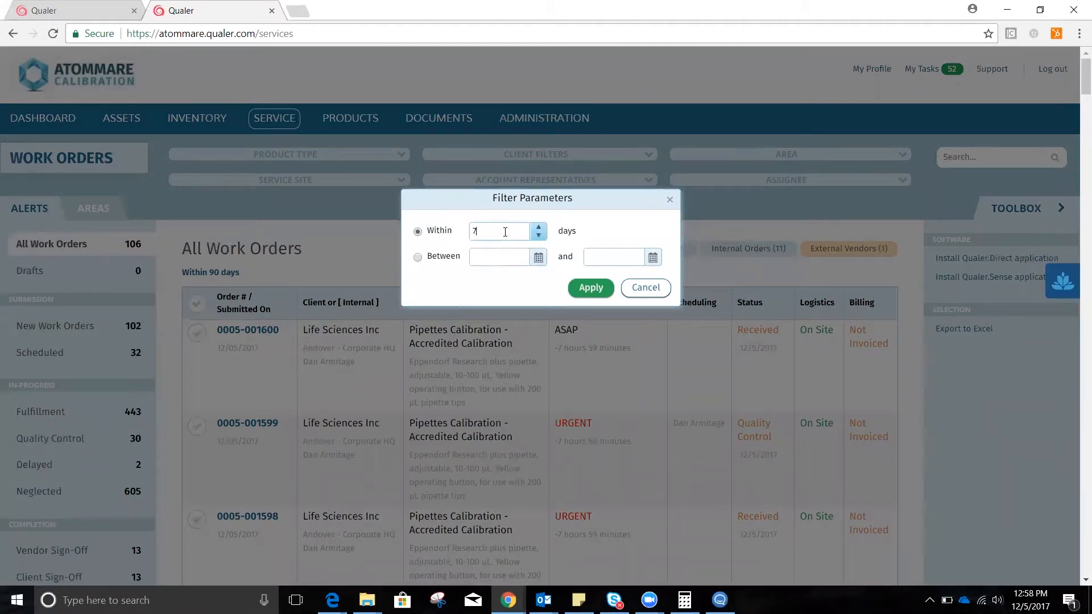
{"action": "left_click", "coordinate": [591, 288]}
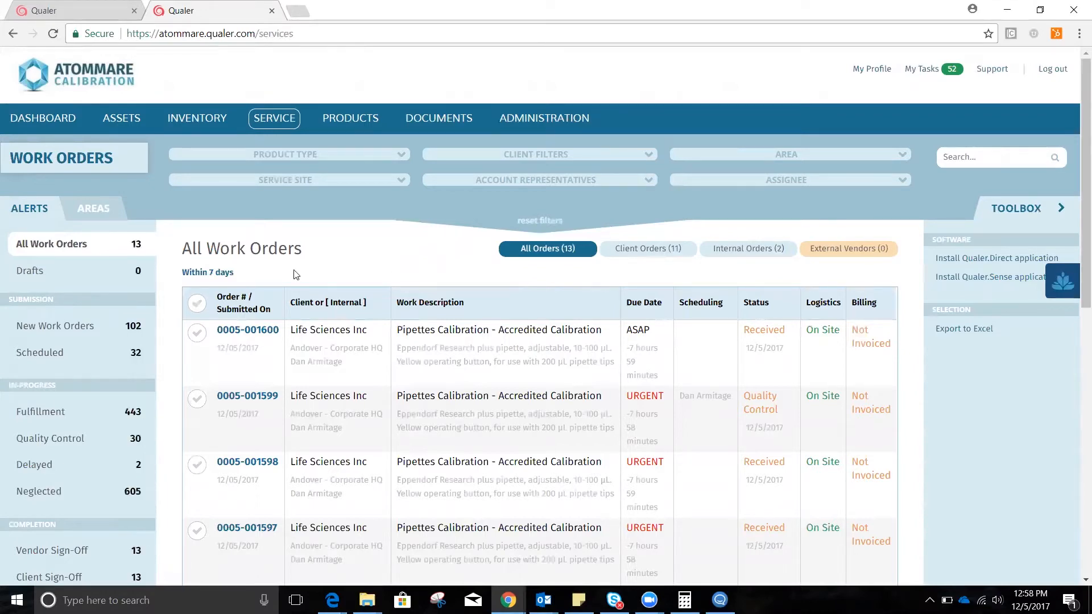
Examine the work order status categories for submission, in-progress and completion.
{"action": "scroll", "coordinate": [85, 335], "scroll_direction": "down", "scroll_amount": 1}
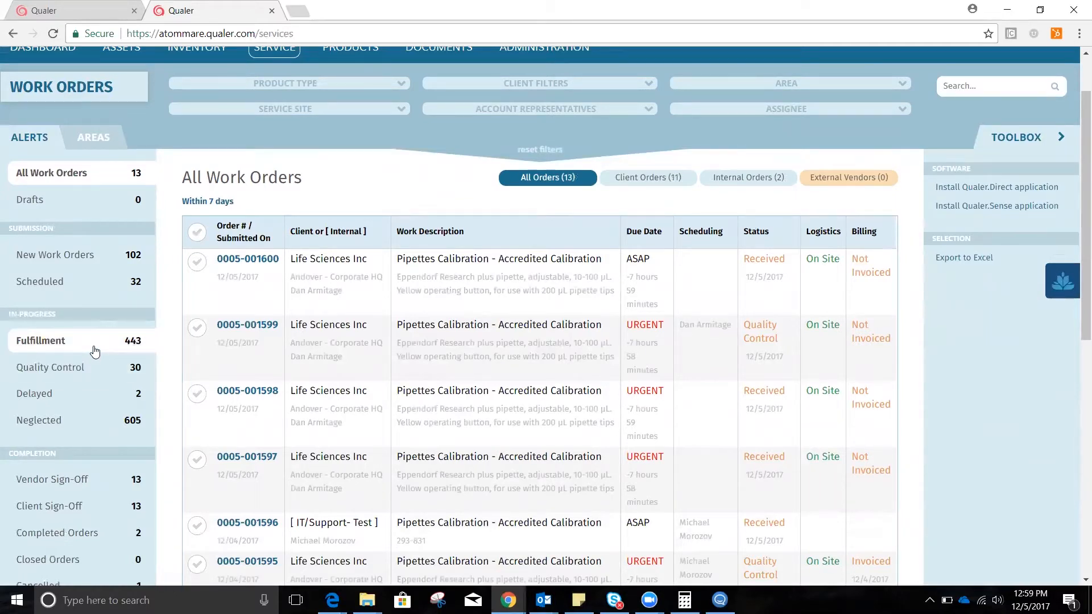
{"action": "scroll", "coordinate": [100, 352], "scroll_direction": "down", "scroll_amount": 1}
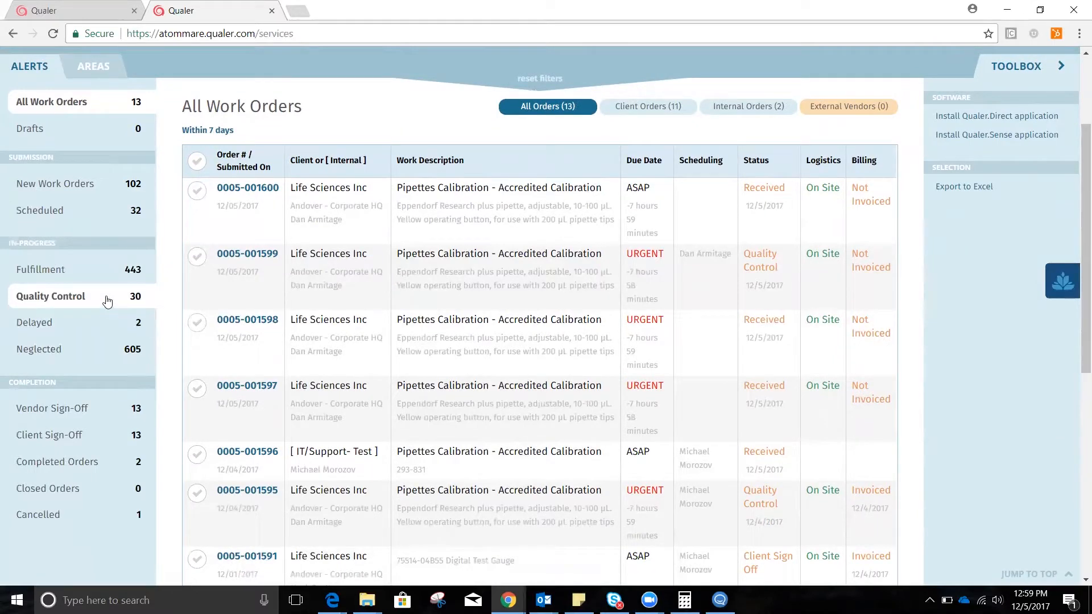
{"action": "scroll", "coordinate": [107, 302], "scroll_direction": "up", "scroll_amount": 1}
{"action": "scroll", "coordinate": [394, 212], "scroll_direction": "up", "scroll_amount": 1}
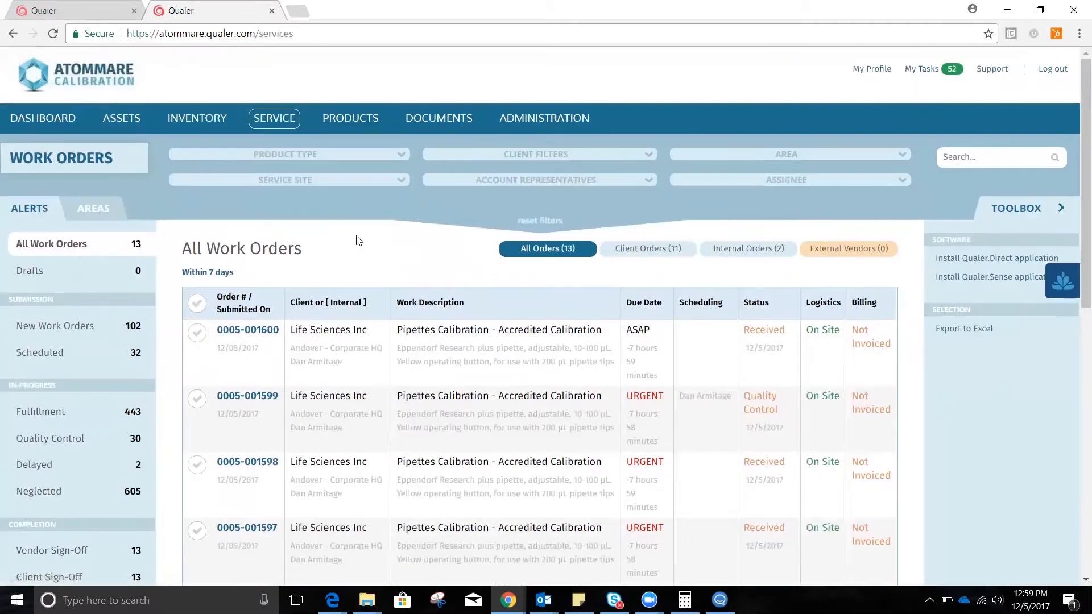
Open the work items list and examine its in-progress, delayed, completed and withdrawn categories.
{"action": "left_click", "coordinate": [275, 118]}
{"action": "left_click", "coordinate": [299, 179]}
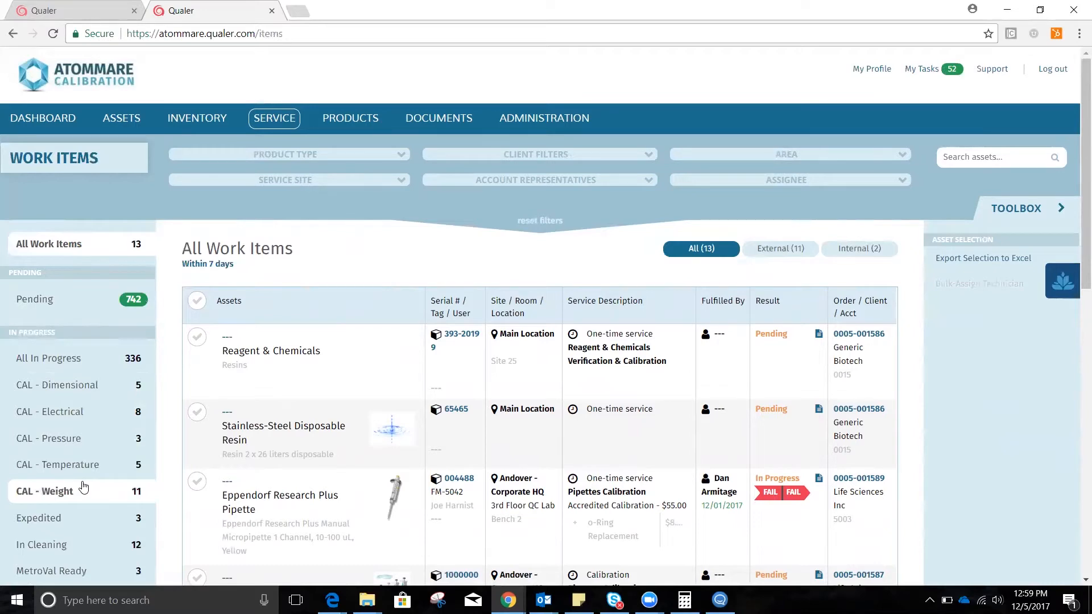
{"action": "scroll", "coordinate": [87, 484], "scroll_direction": "down", "scroll_amount": 3}
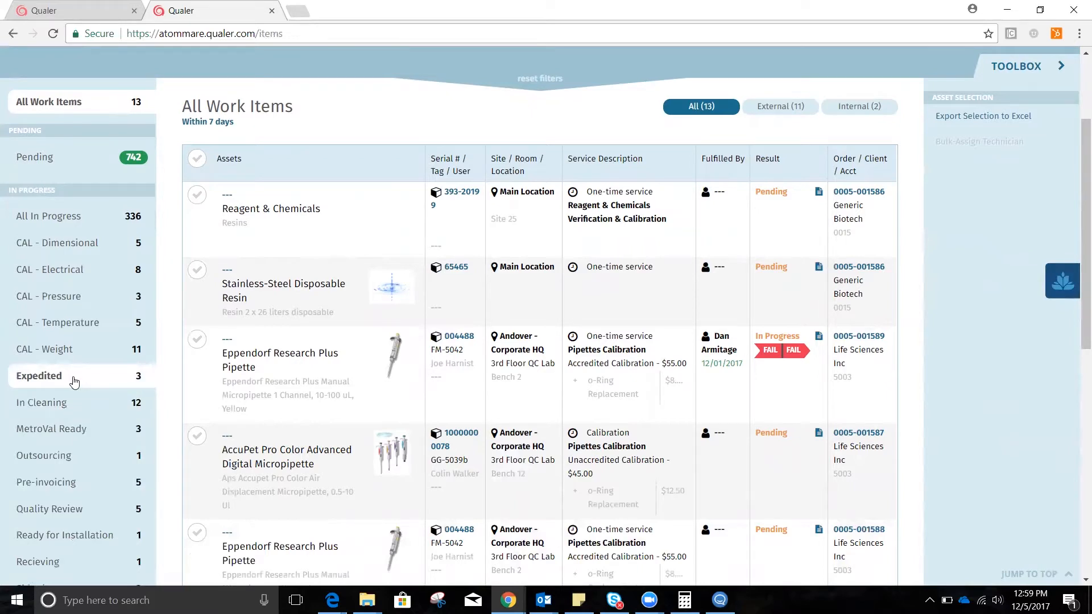
{"action": "scroll", "coordinate": [105, 406], "scroll_direction": "down", "scroll_amount": 3}
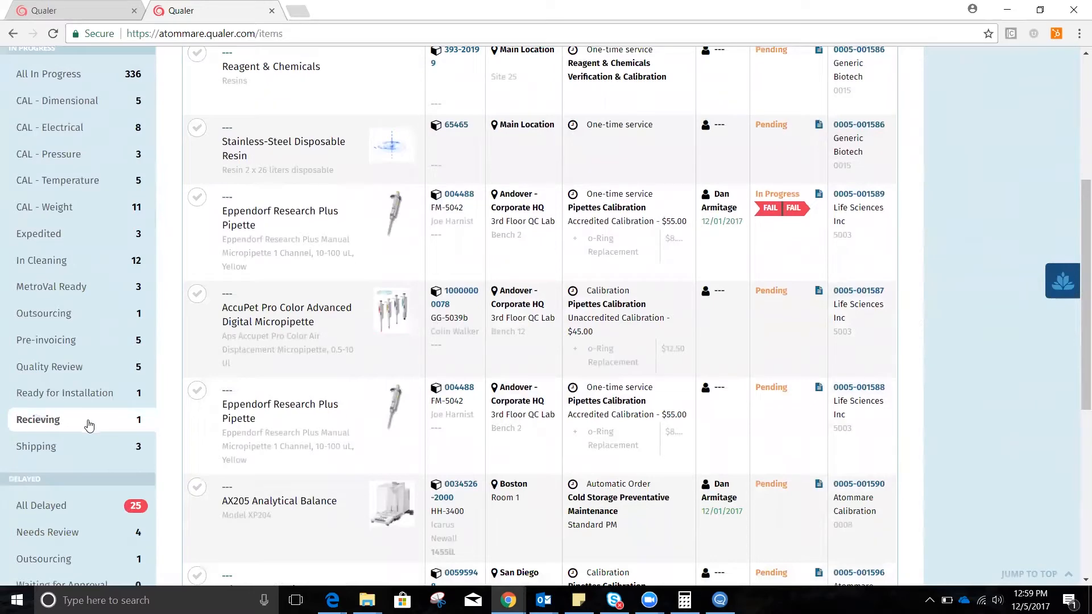
{"action": "scroll", "coordinate": [88, 447], "scroll_direction": "down", "scroll_amount": 1}
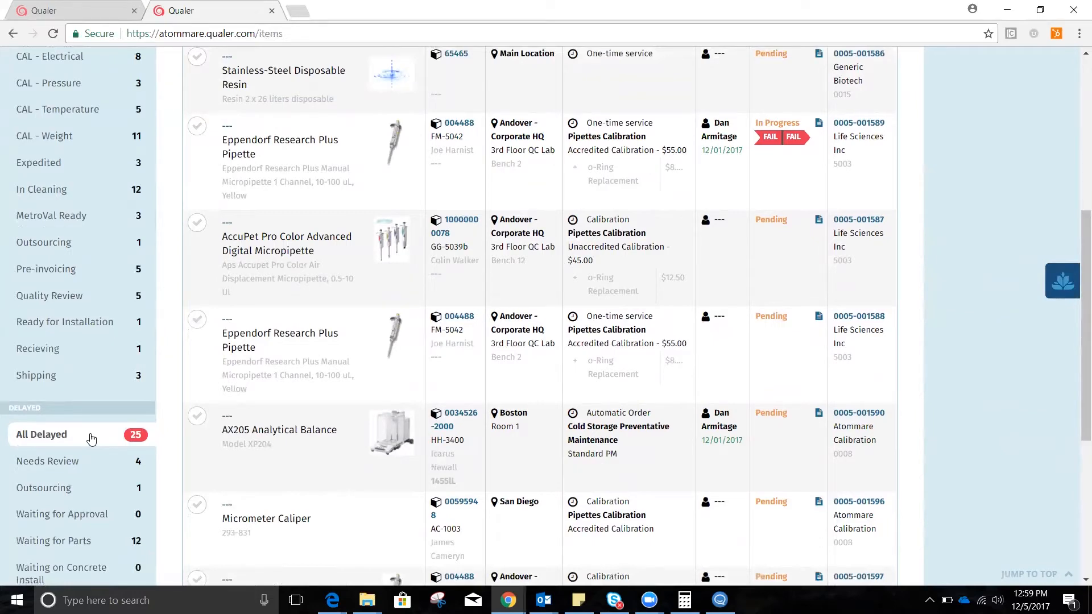
{"action": "scroll", "coordinate": [93, 439], "scroll_direction": "down", "scroll_amount": 2}
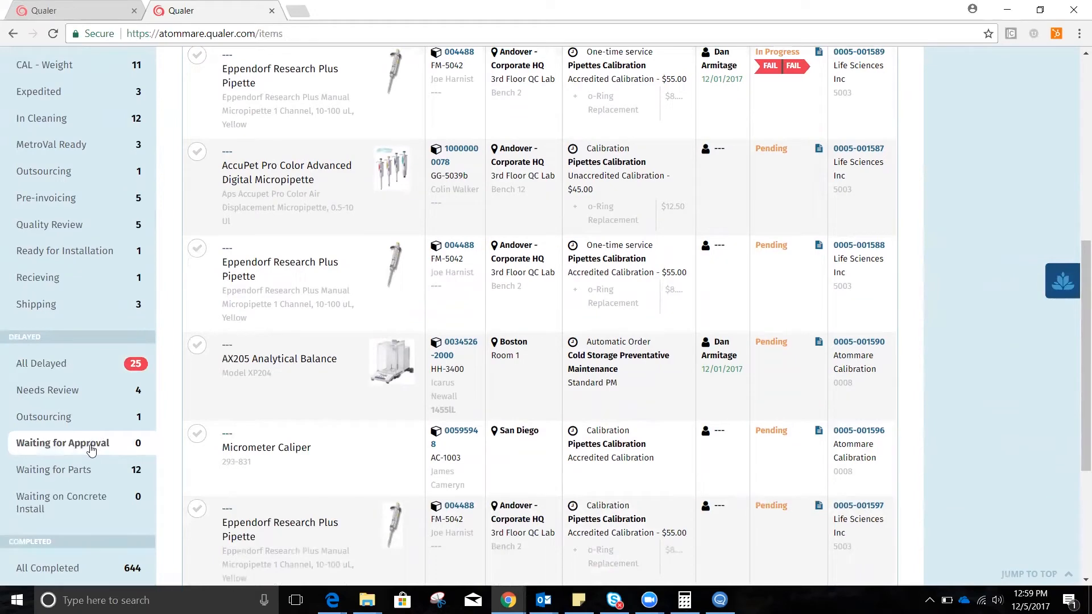
{"action": "scroll", "coordinate": [91, 451], "scroll_direction": "down", "scroll_amount": 3}
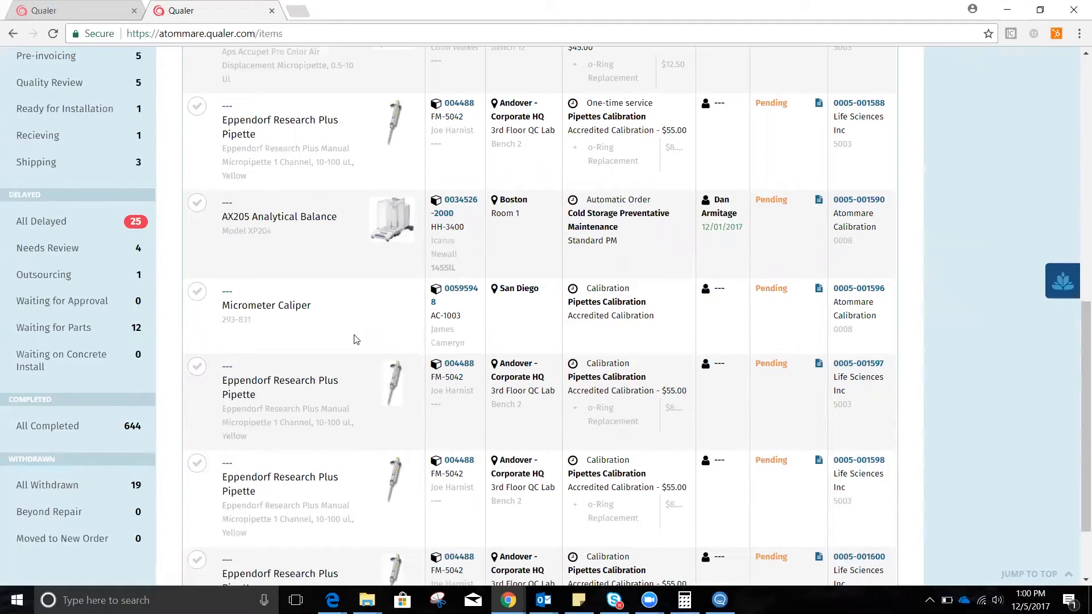
{"action": "scroll", "coordinate": [357, 340], "scroll_direction": "up", "scroll_amount": 8}
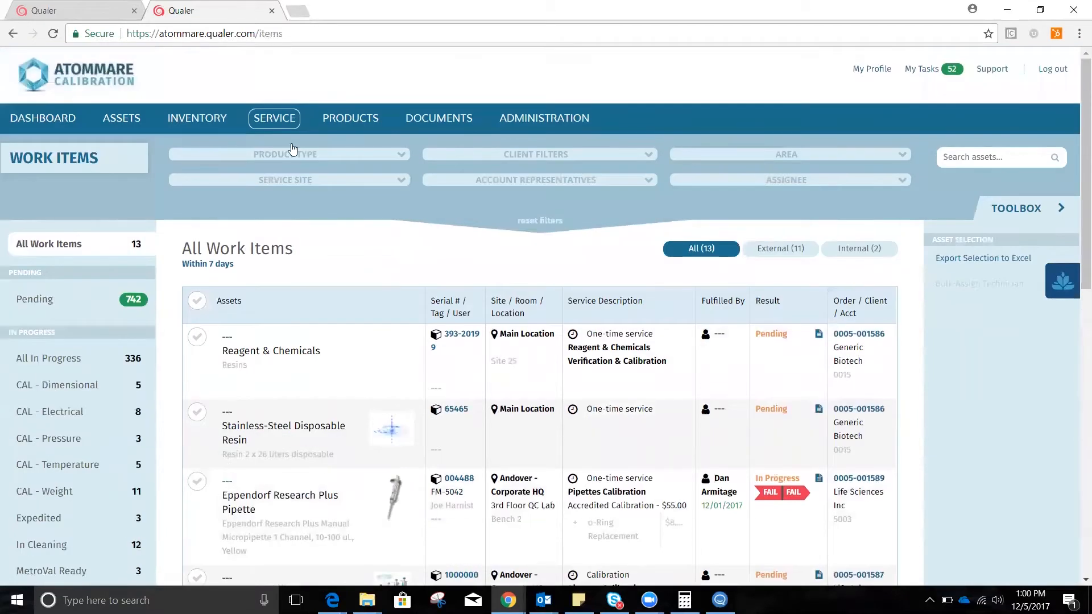
Return to the work orders list, open the newest Life Sciences Inc order and show its work details.
{"action": "mouse_move", "coordinate": [280, 124]}
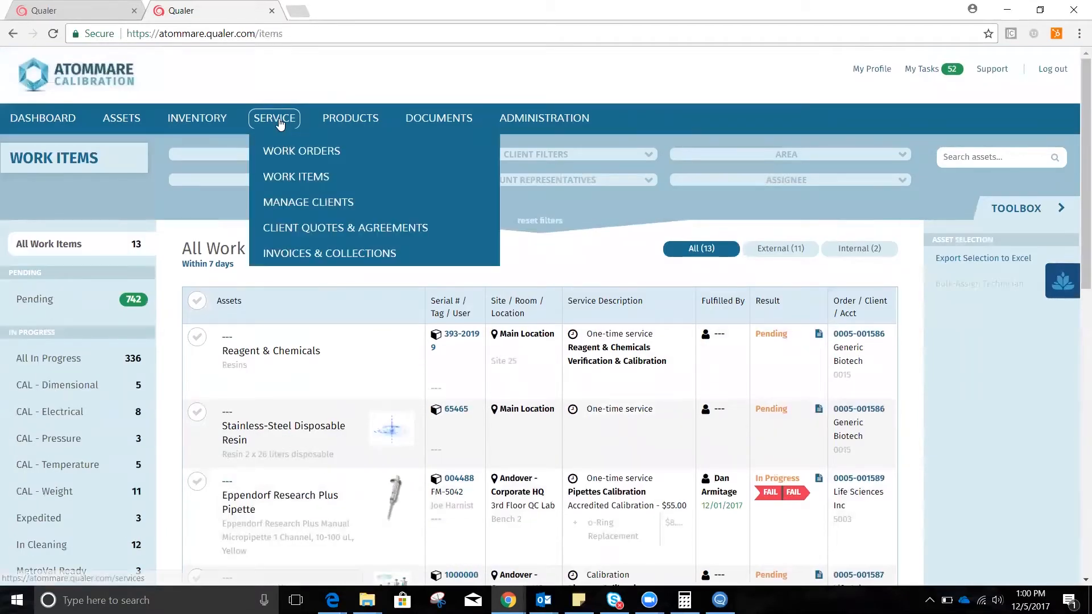
{"action": "left_click", "coordinate": [297, 154]}
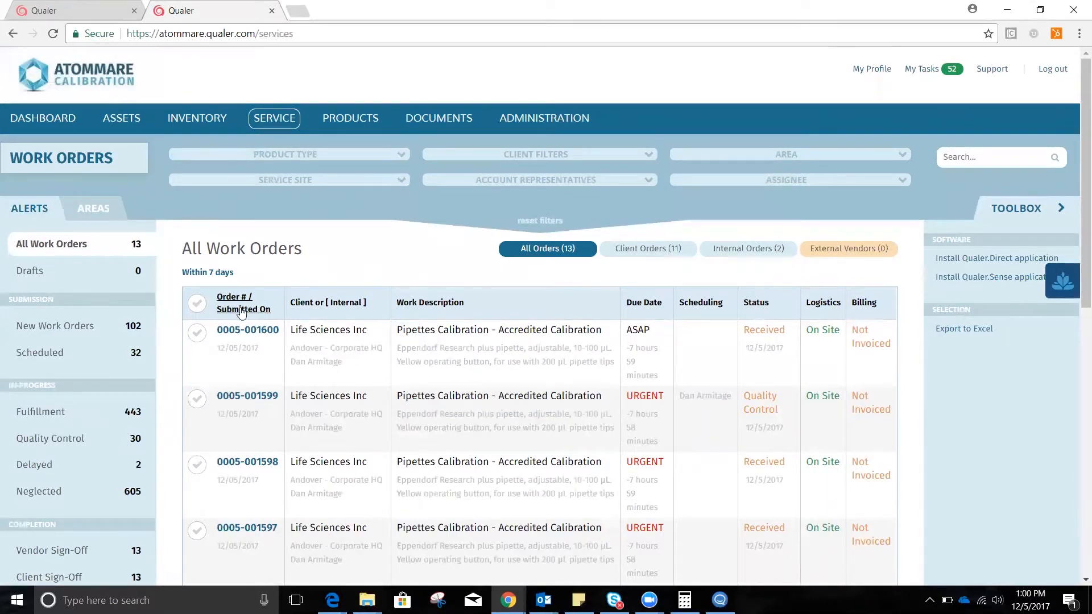
{"action": "left_click", "coordinate": [253, 334]}
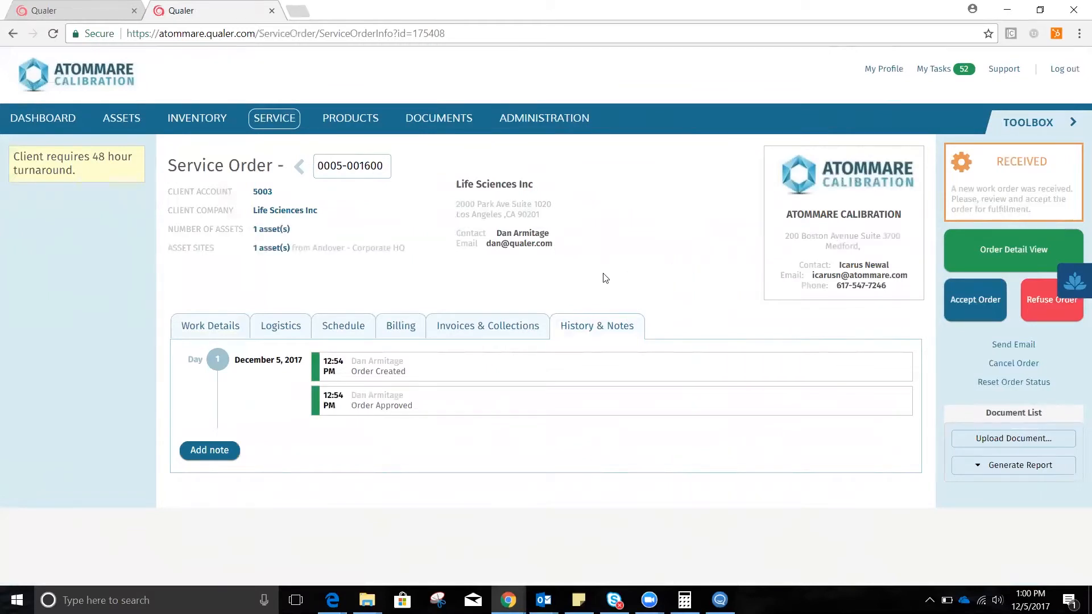
{"action": "left_click", "coordinate": [226, 334]}
{"action": "scroll", "coordinate": [699, 270], "scroll_direction": "down", "scroll_amount": 3}
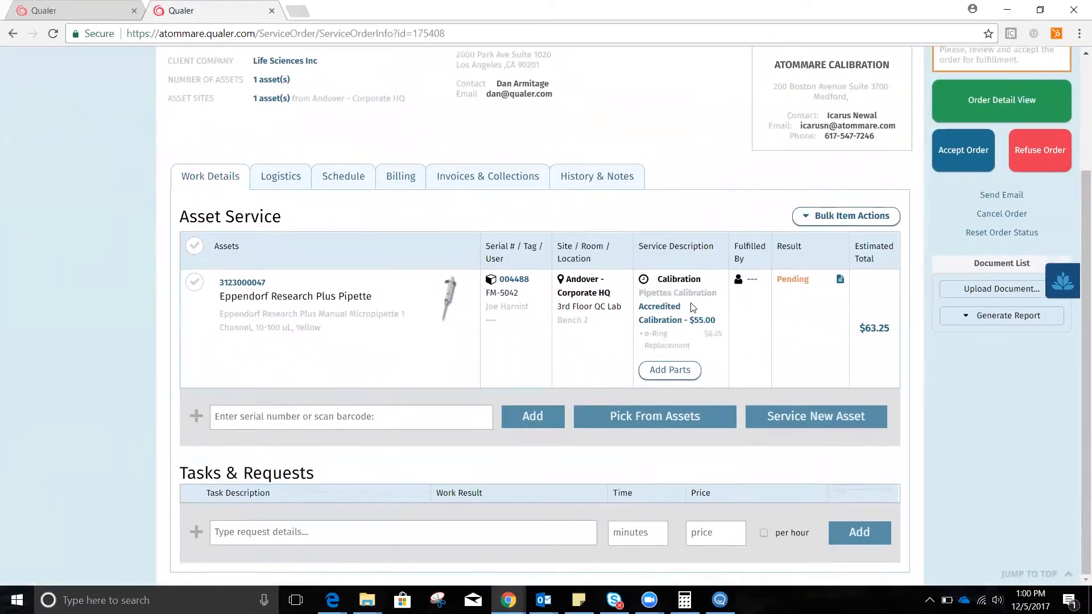
Review the order's logistics, including the timeframe, owner and service location.
{"action": "left_click", "coordinate": [284, 178]}
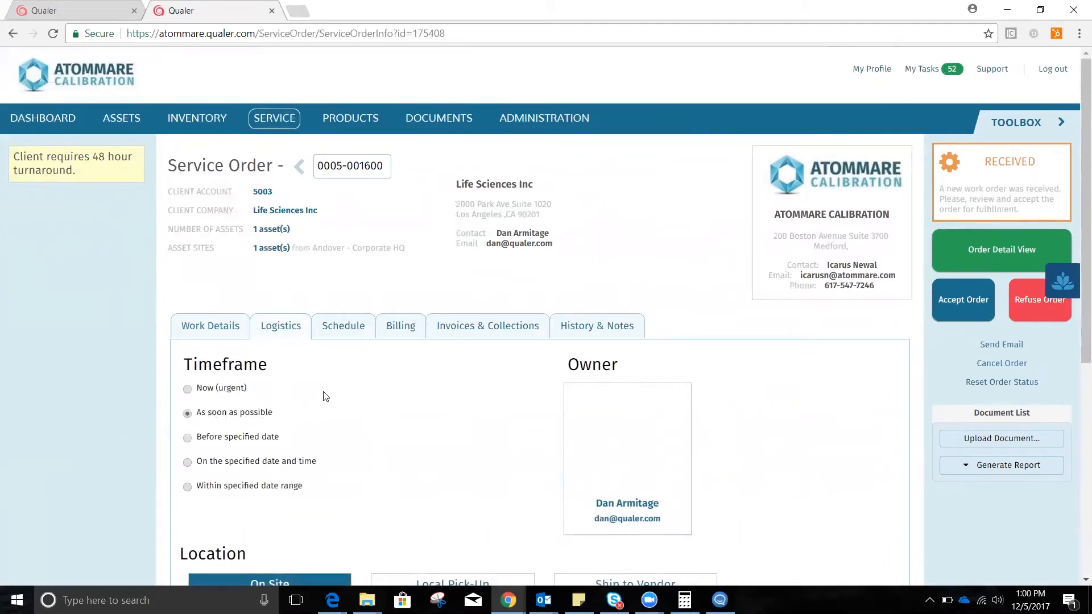
{"action": "scroll", "coordinate": [331, 392], "scroll_direction": "down", "scroll_amount": 5}
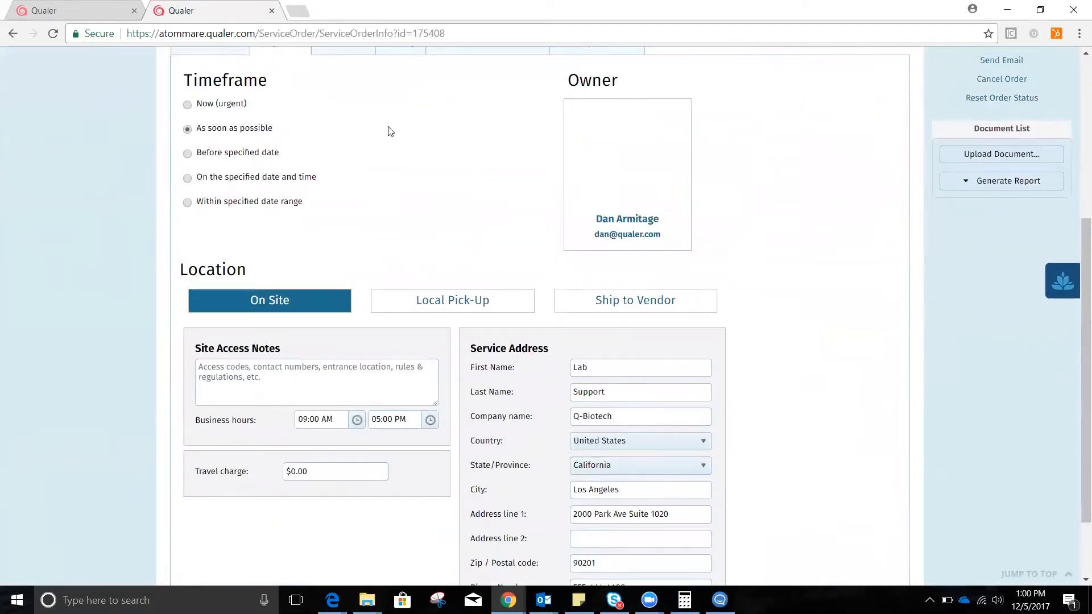
{"action": "scroll", "coordinate": [391, 137], "scroll_direction": "up", "scroll_amount": 3}
{"action": "scroll", "coordinate": [338, 188], "scroll_direction": "up", "scroll_amount": 3}
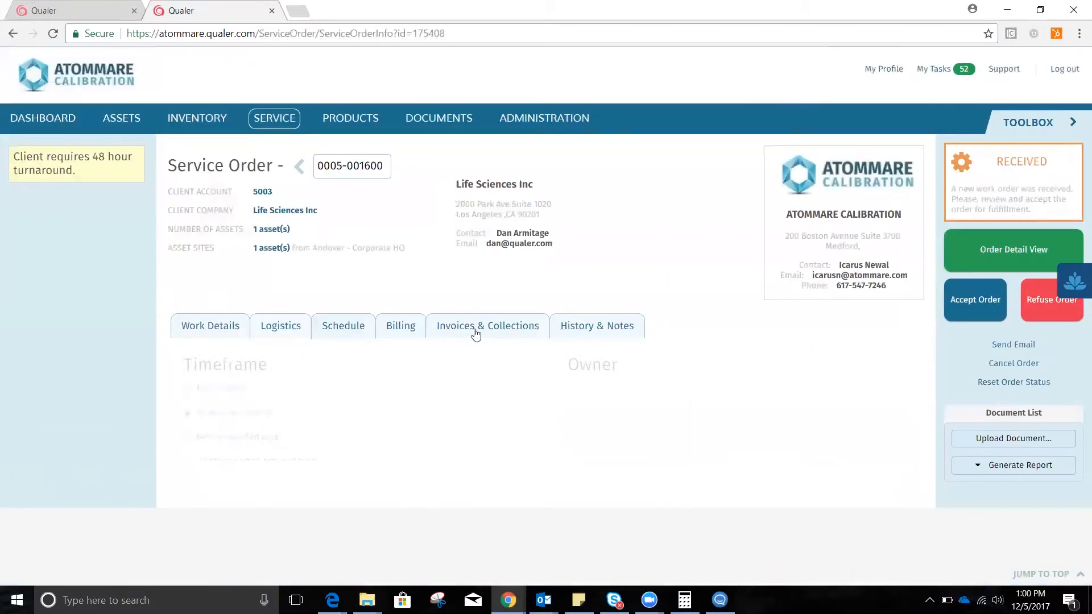
Search the employees by first name and assign the chosen technician in the order's schedule.
{"action": "left_click", "coordinate": [343, 325]}
{"action": "left_click", "coordinate": [491, 493]}
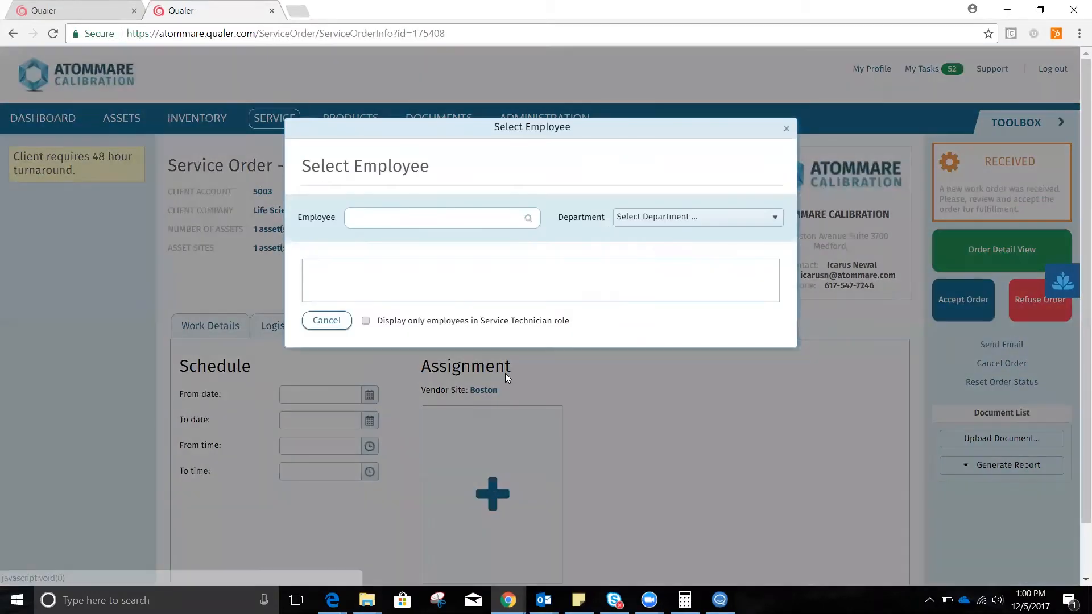
{"action": "type", "text": "dan"}
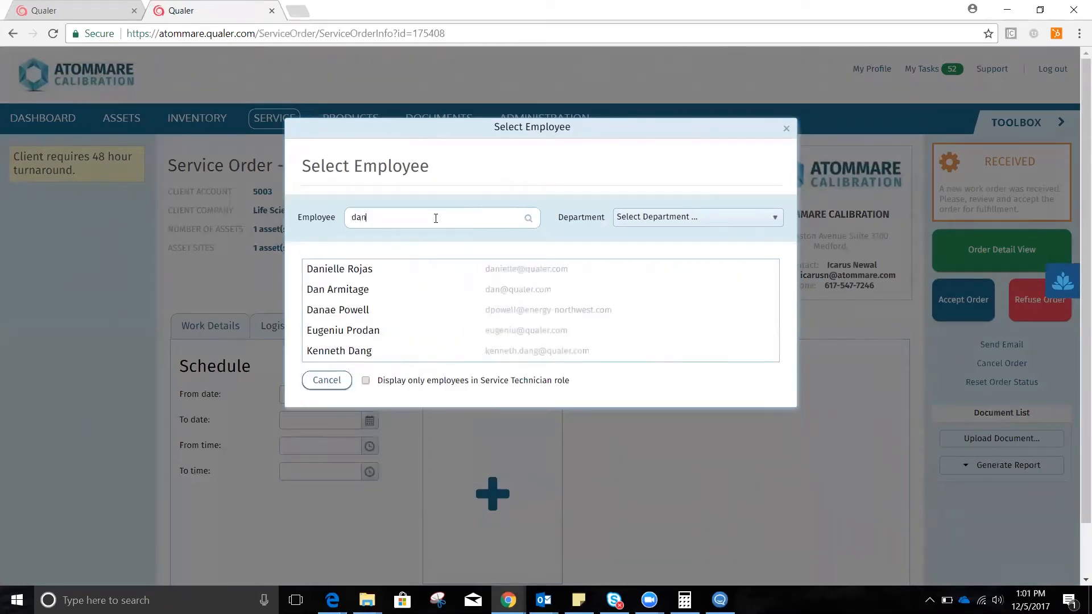
{"action": "left_click", "coordinate": [348, 289]}
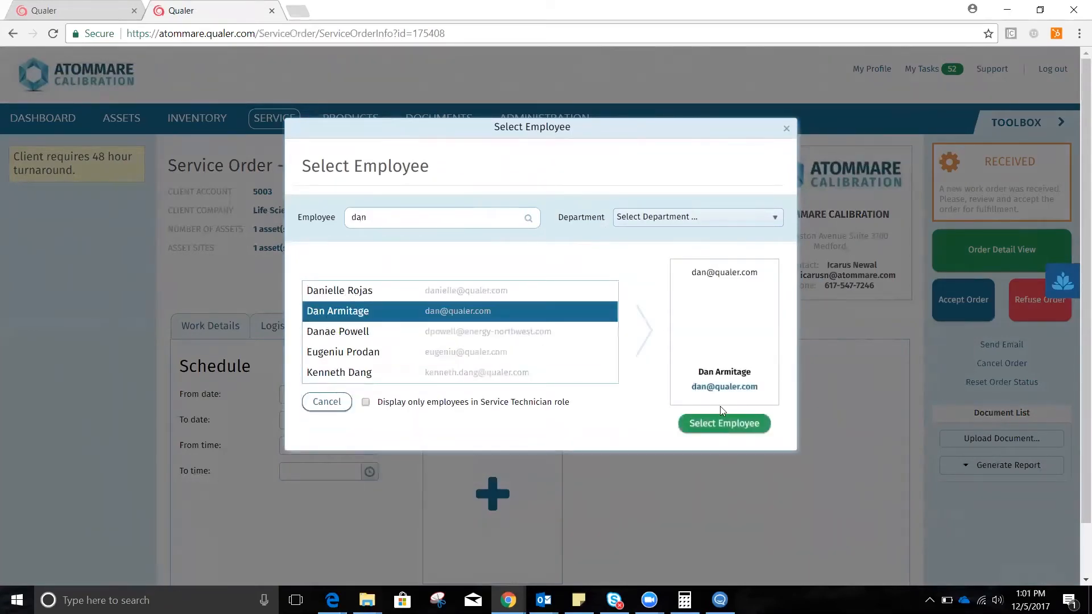
{"action": "left_click", "coordinate": [728, 426]}
{"action": "left_click", "coordinate": [595, 214]}
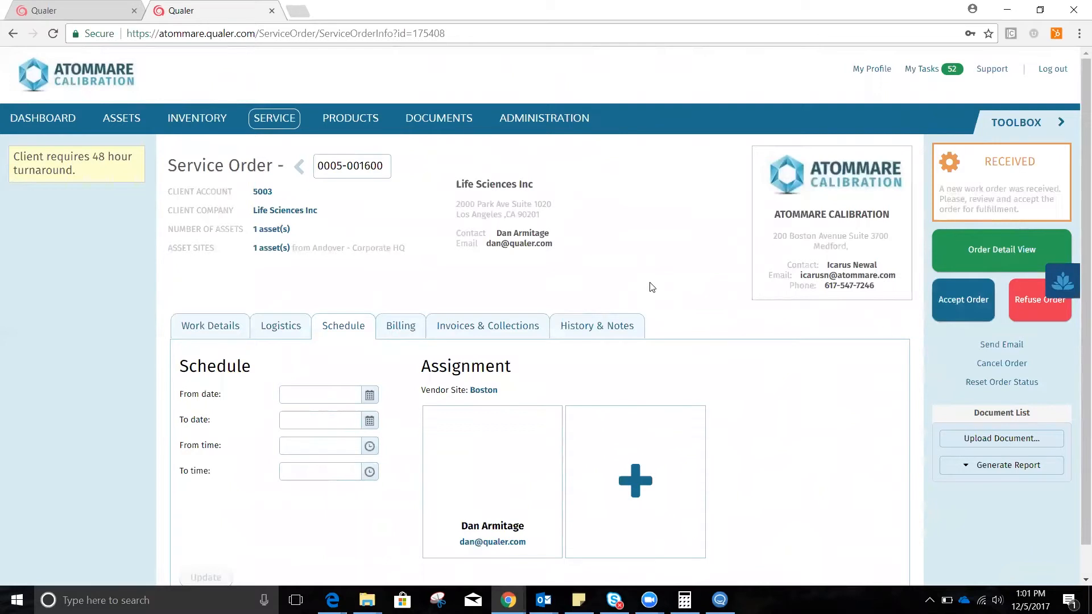
Review the order's billing details and its invoice charges, payment terms and payment balance.
{"action": "left_click", "coordinate": [397, 329]}
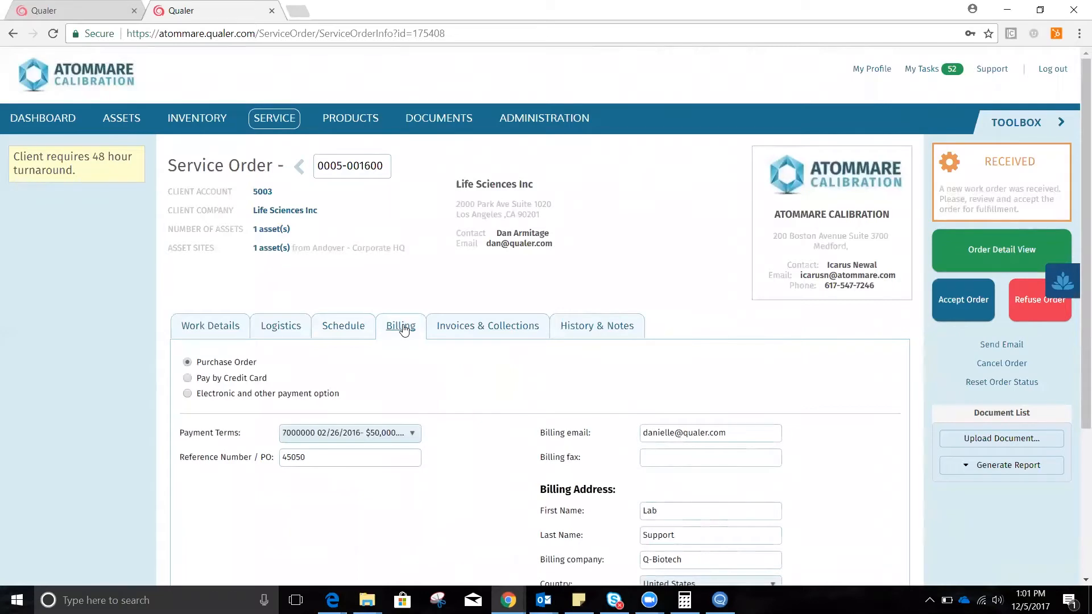
{"action": "left_click", "coordinate": [484, 327]}
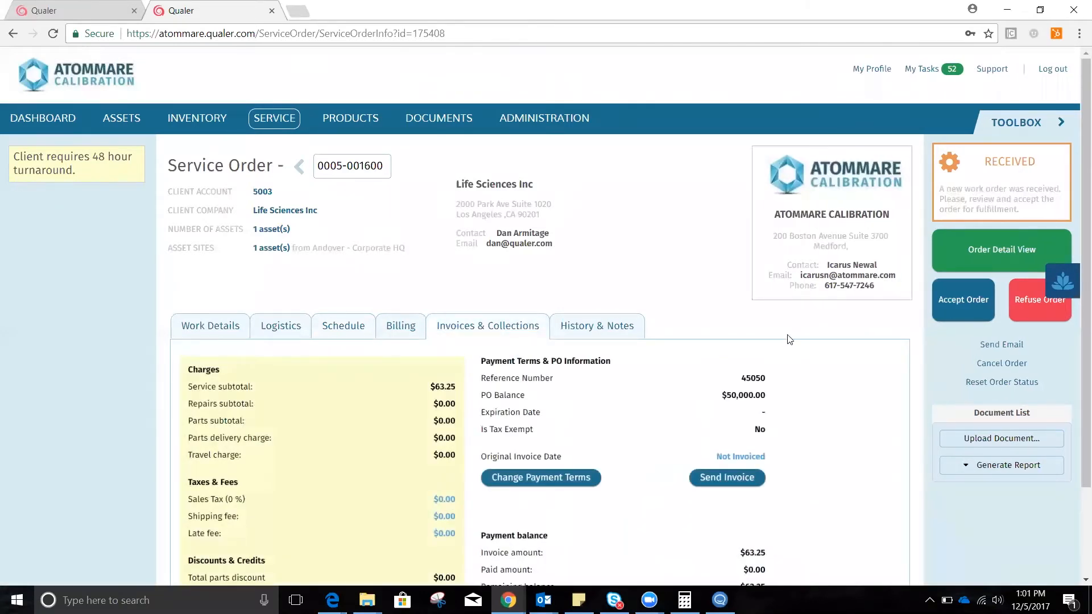
{"action": "scroll", "coordinate": [808, 376], "scroll_direction": "down", "scroll_amount": 1}
{"action": "scroll", "coordinate": [814, 408], "scroll_direction": "down", "scroll_amount": 1}
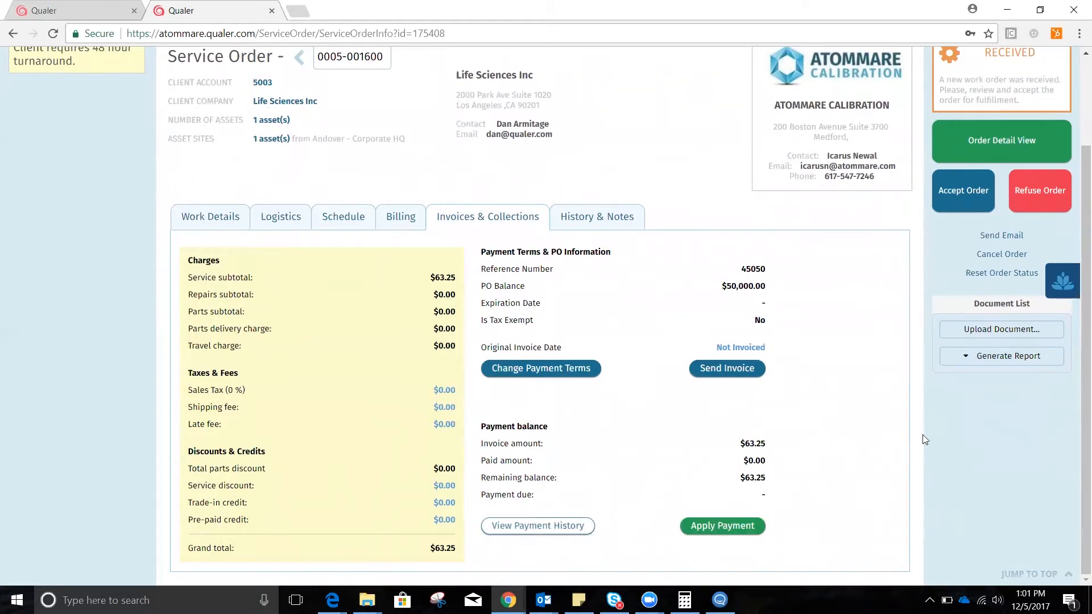
Generate the Invoice Test report for the service order and confirm its creation.
{"action": "left_click", "coordinate": [1005, 356]}
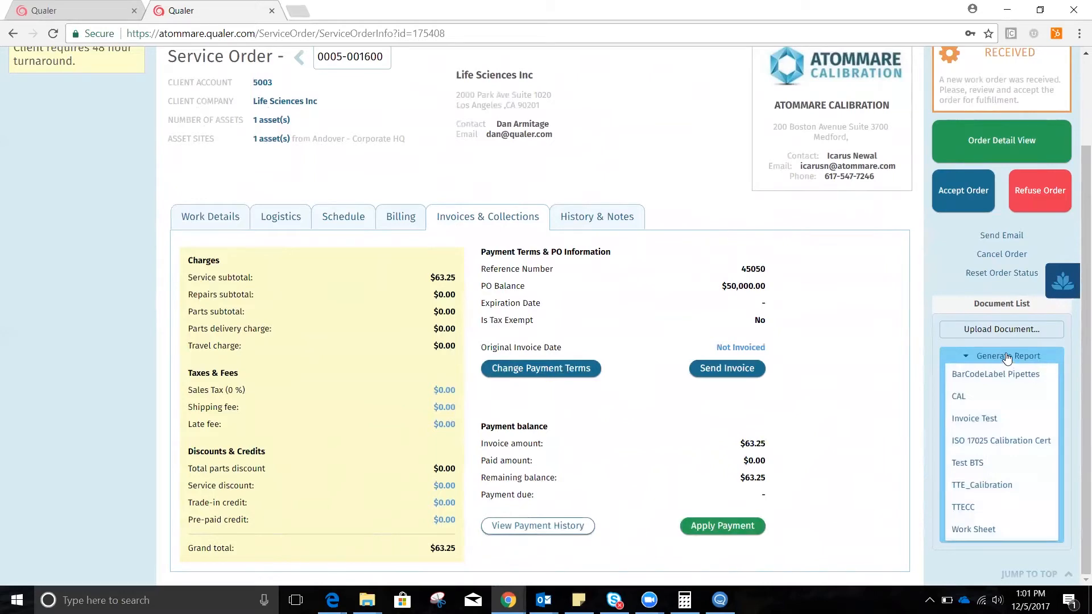
{"action": "left_click", "coordinate": [981, 418]}
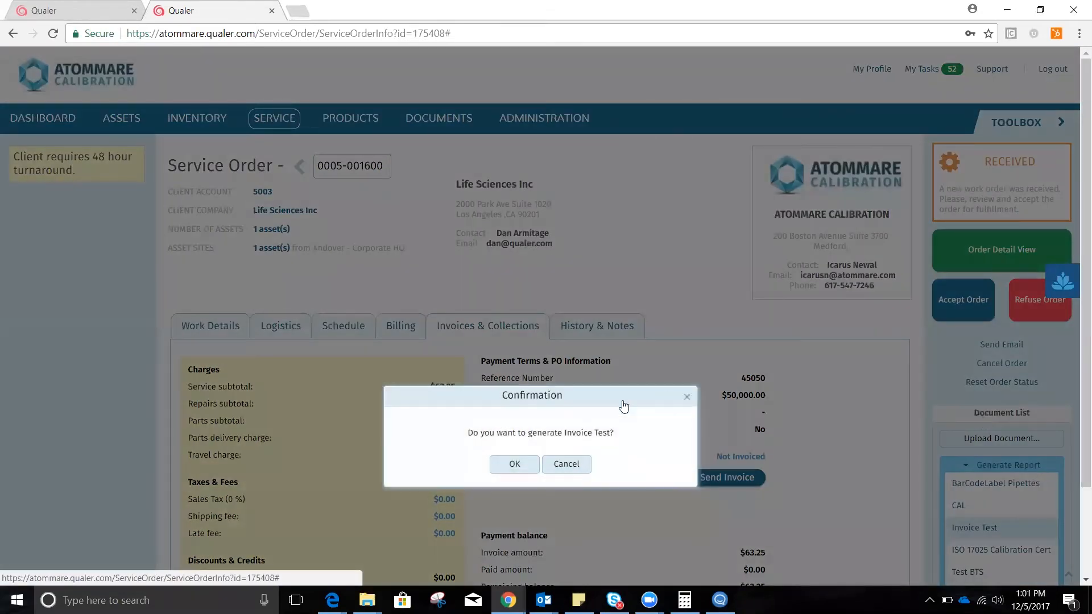
{"action": "left_click", "coordinate": [512, 464]}
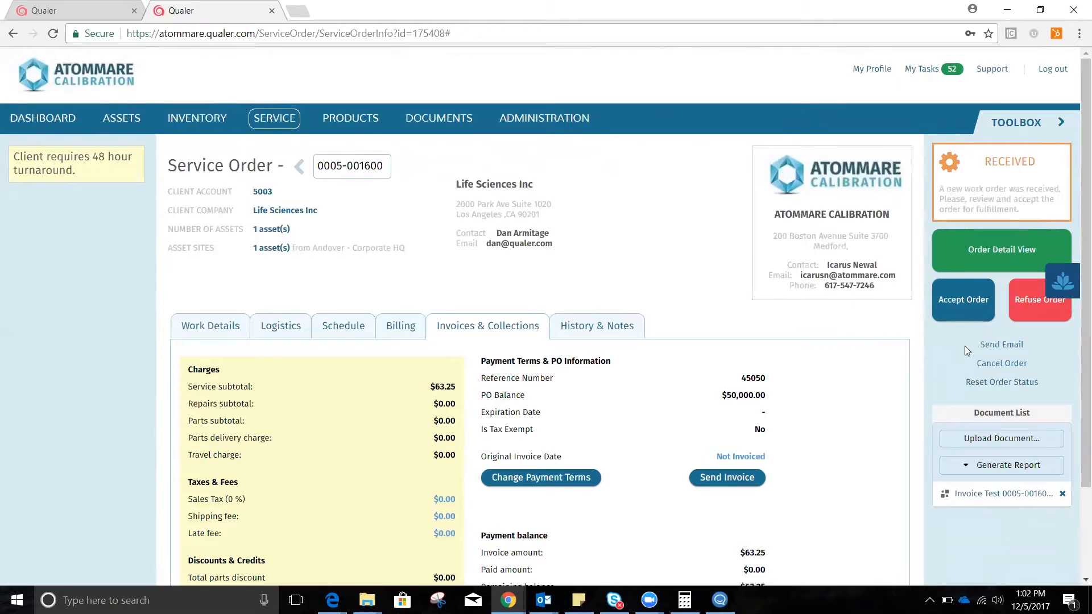
Prepare an email with the Client Communication - Invoice template, attach the Invoice Test PDF and open its preview.
{"action": "left_click", "coordinate": [990, 344]}
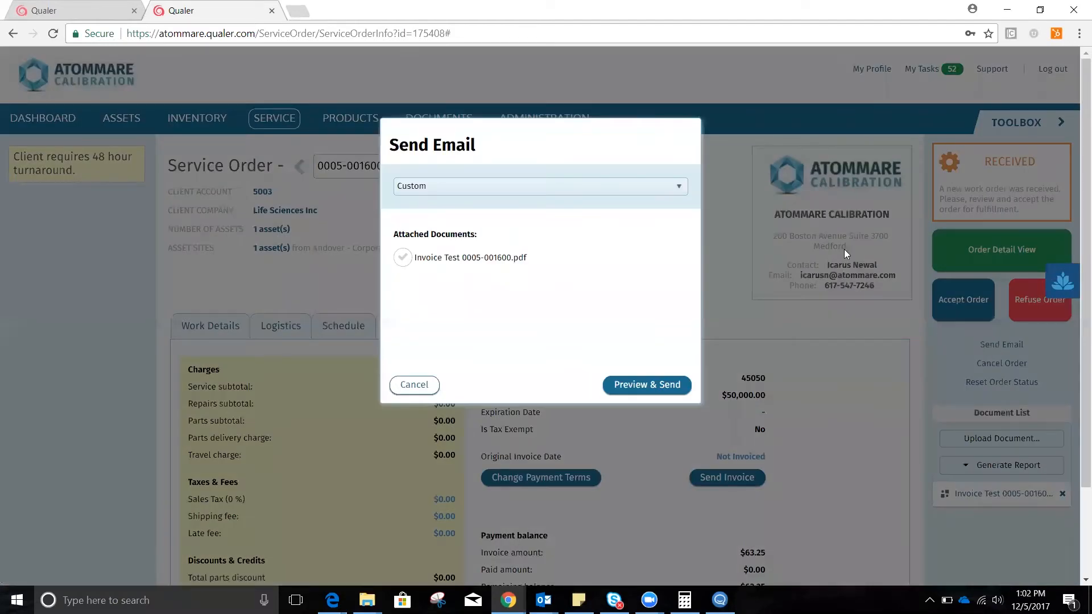
{"action": "left_click", "coordinate": [653, 188]}
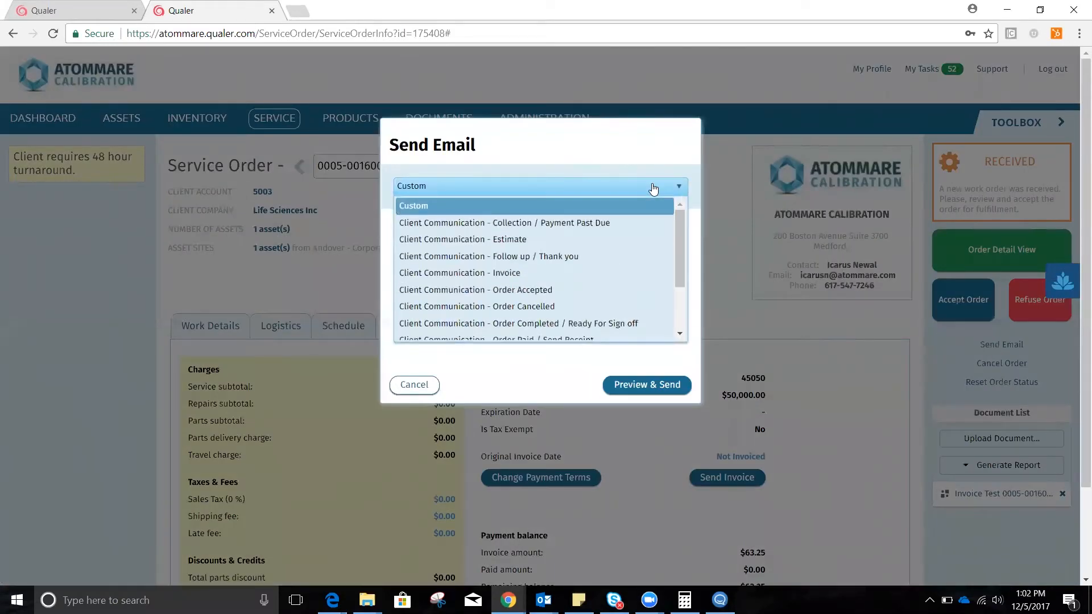
{"action": "left_click", "coordinate": [510, 274]}
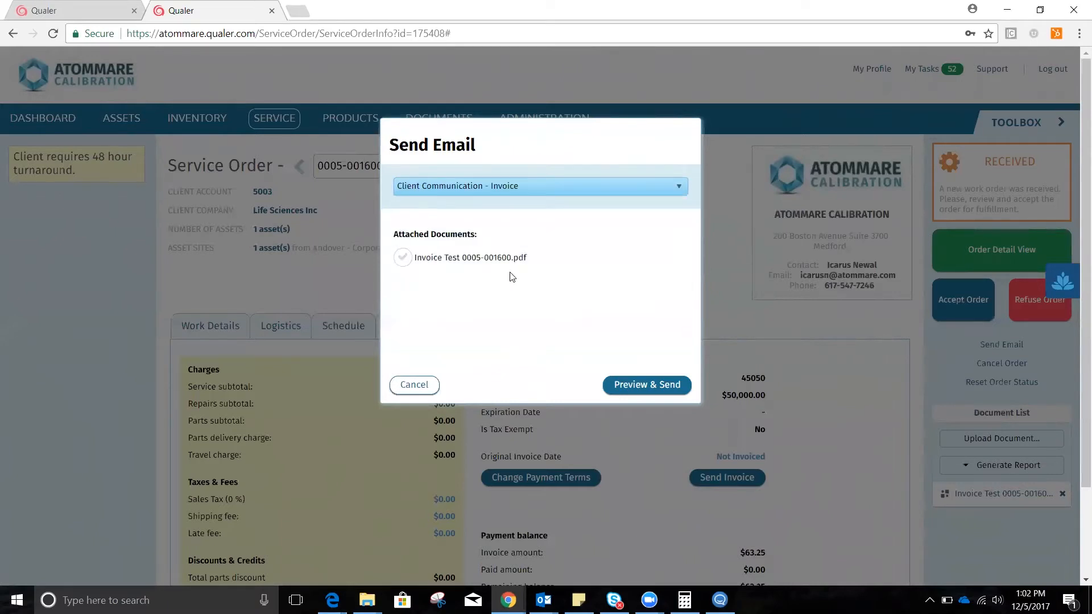
{"action": "left_click", "coordinate": [404, 261]}
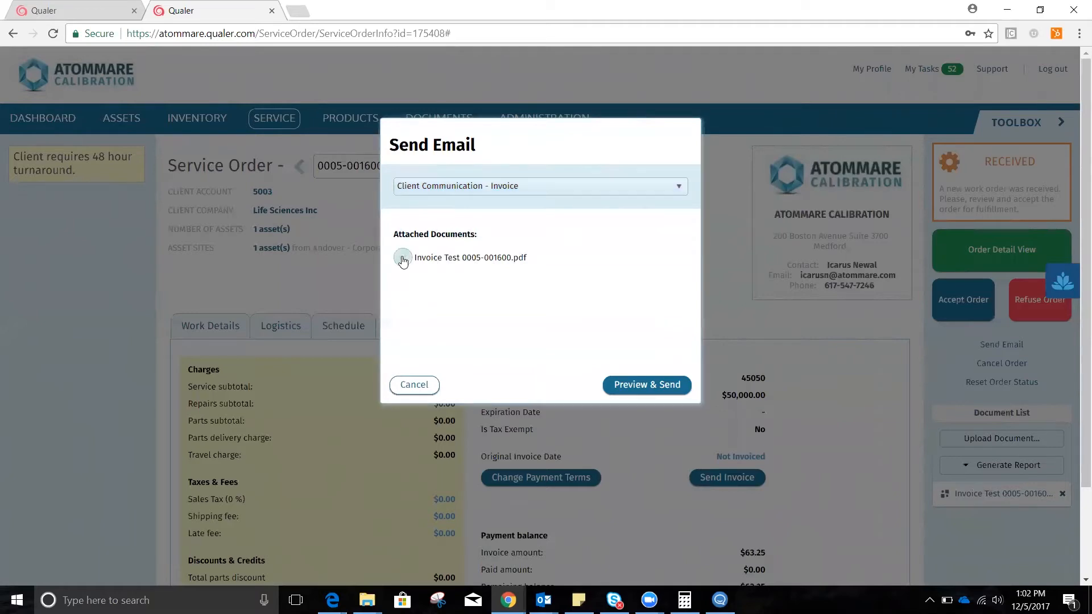
{"action": "left_click", "coordinate": [644, 387]}
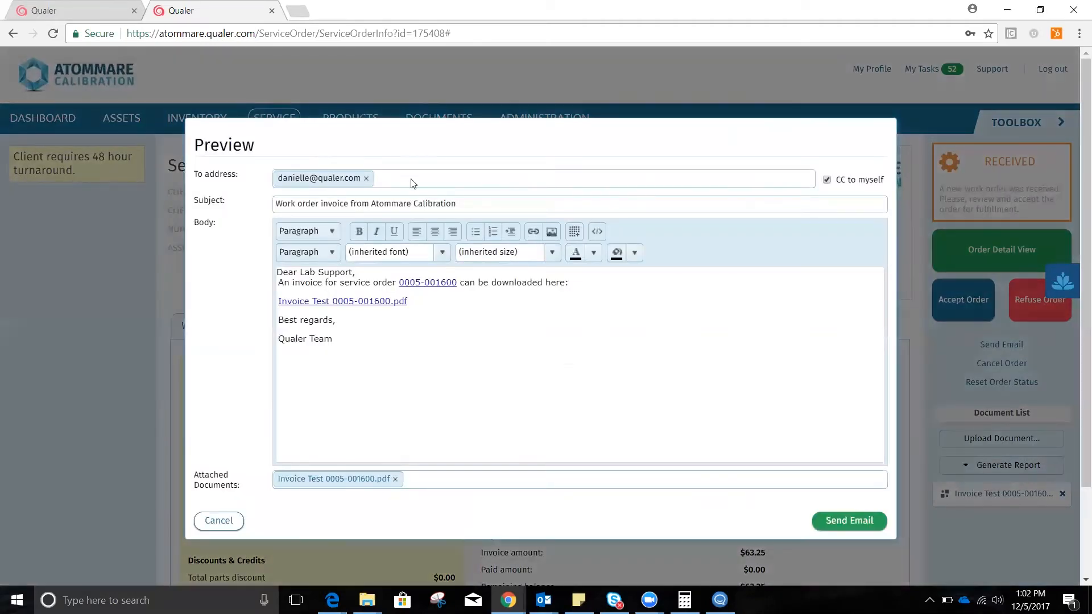
Replace the invoice email's recipient with the client contact's address from the suggestions.
{"action": "left_click", "coordinate": [412, 180]}
{"action": "key", "text": "BackSpace"}
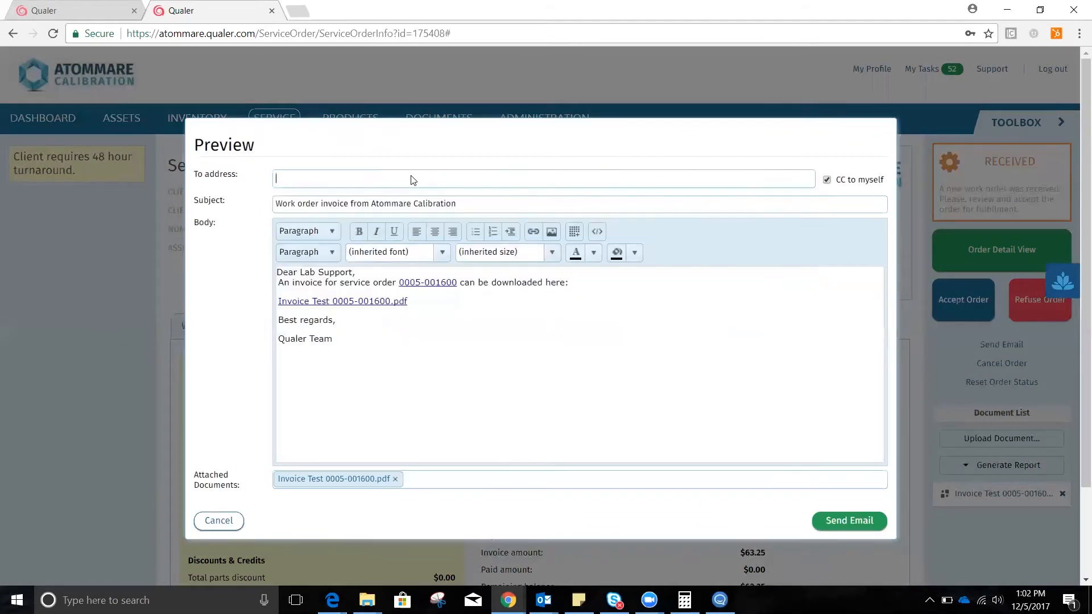
{"action": "type", "text": "dan"}
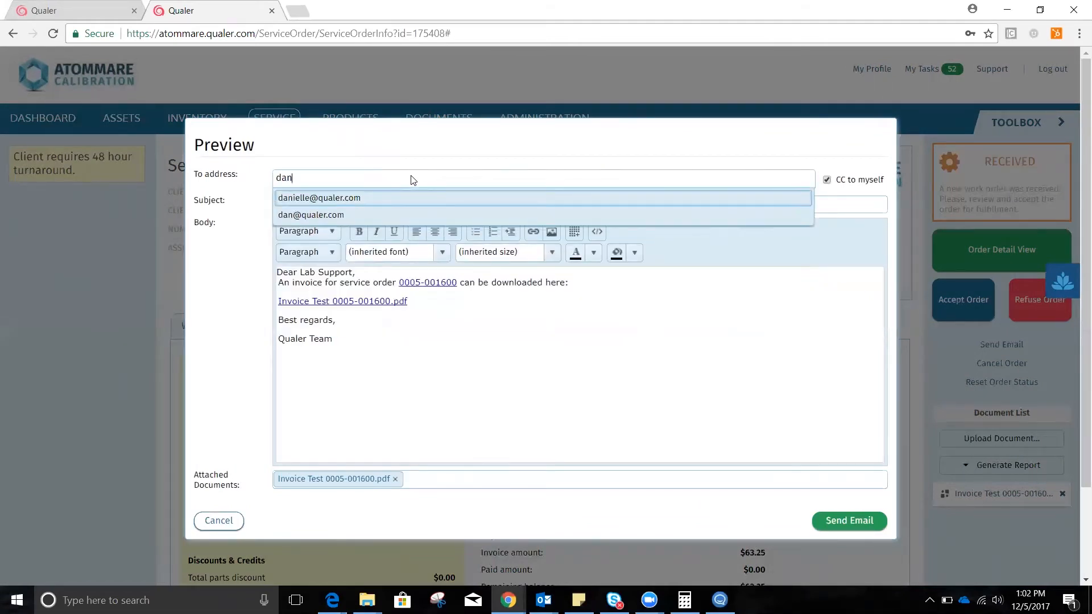
{"action": "left_click", "coordinate": [338, 213]}
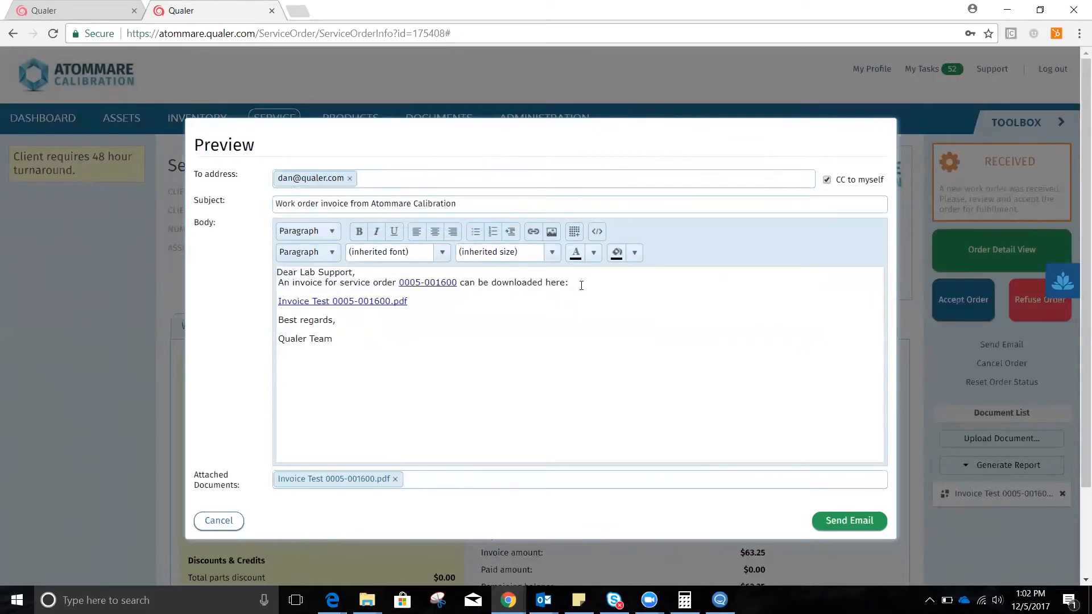
Insert the line "add any text" below the invoice link in the email body and send the email.
{"action": "left_click", "coordinate": [446, 304]}
{"action": "key", "text": "Return"}
{"action": "type", "text": "add any text"}
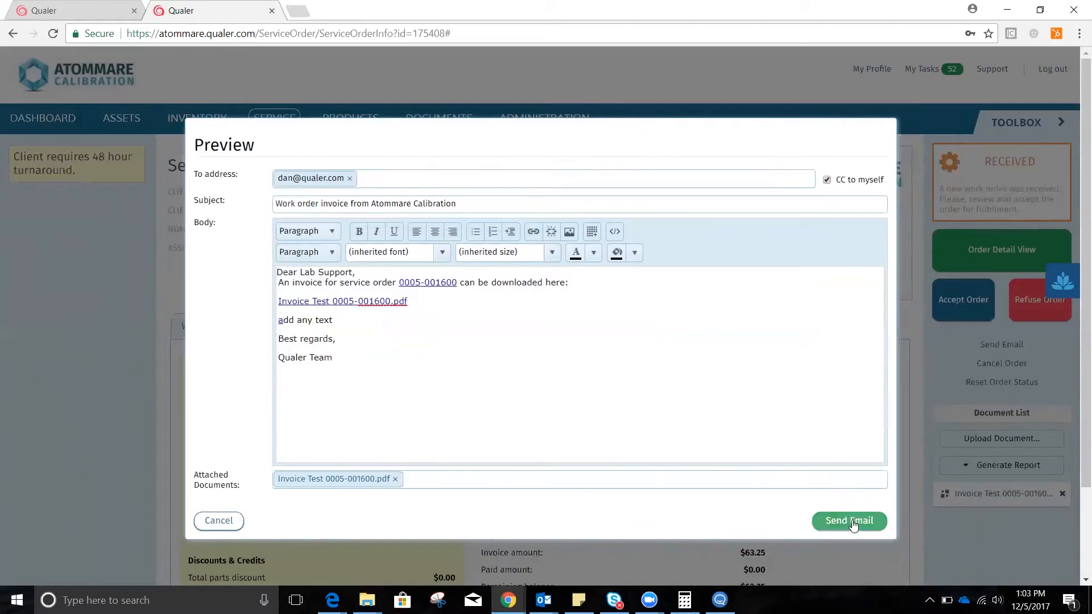
{"action": "left_click", "coordinate": [853, 523]}
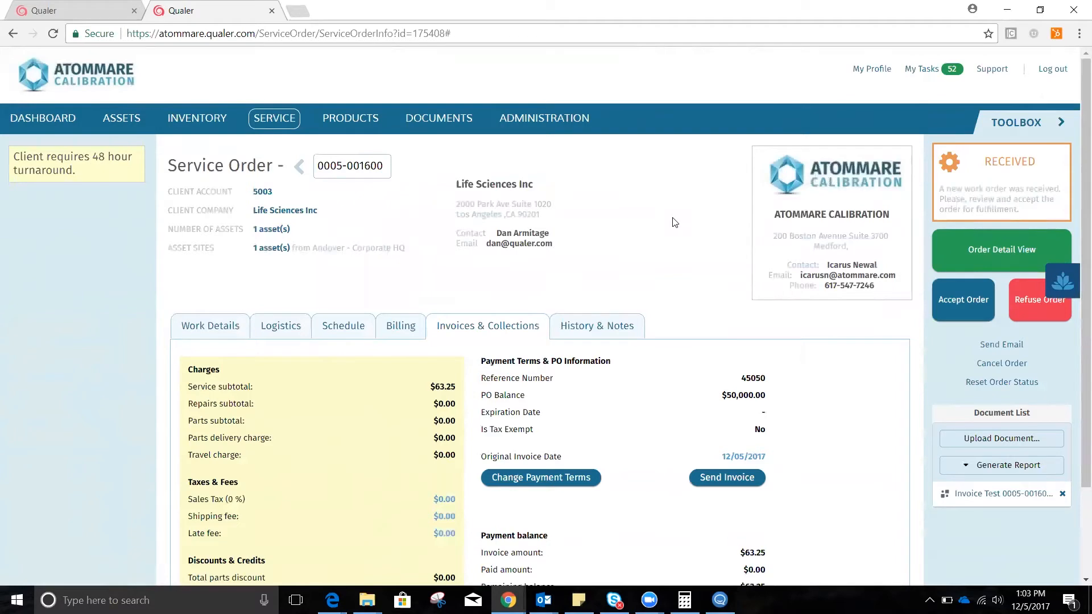
Accept the service order without a notification email and move it to fulfillment.
{"action": "left_click", "coordinate": [958, 299]}
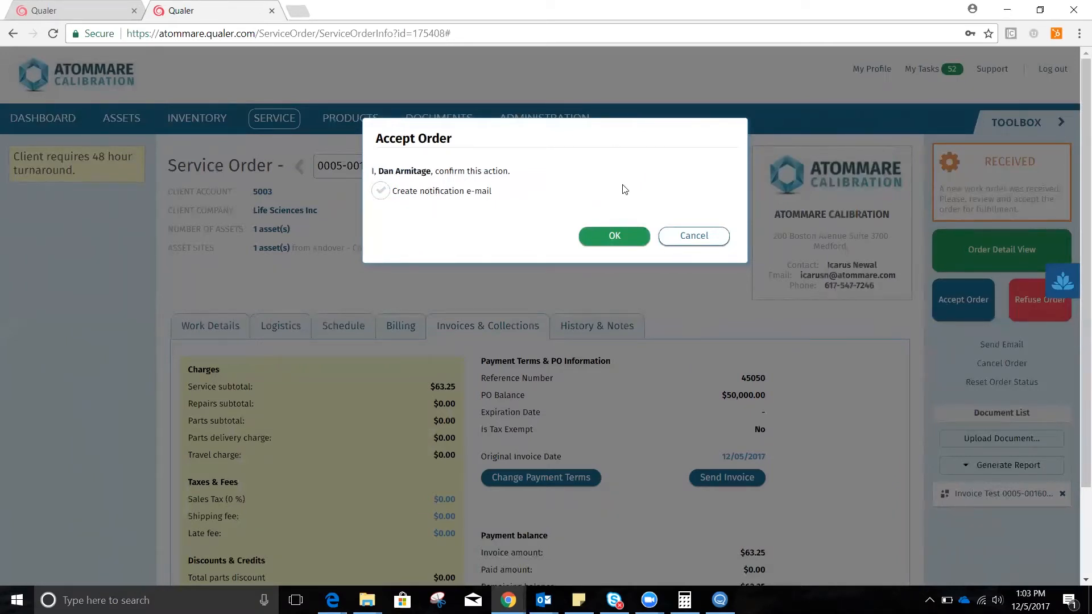
{"action": "left_click", "coordinate": [615, 231]}
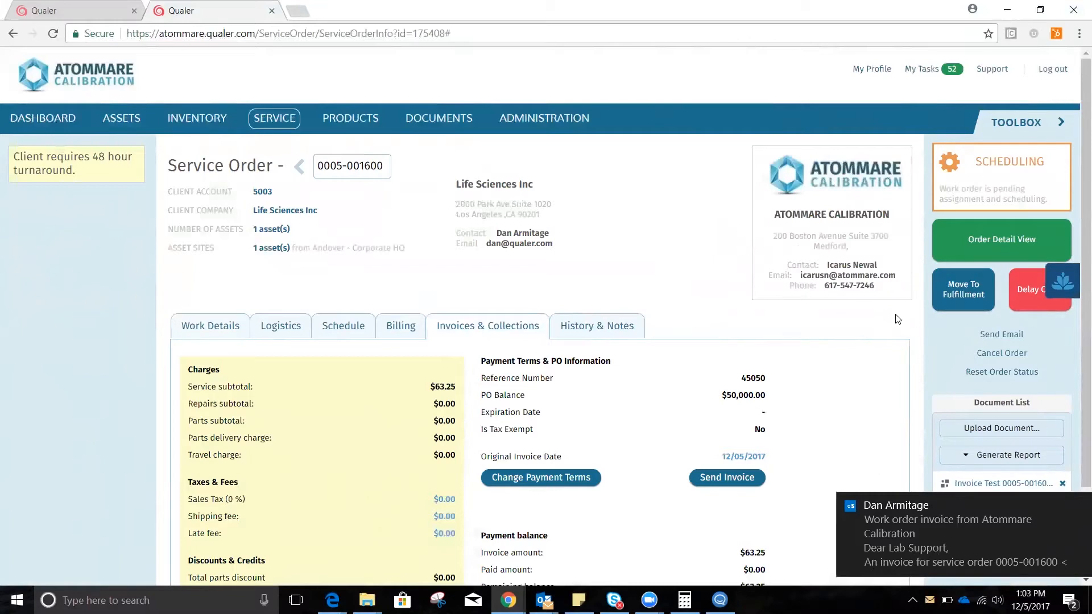
{"action": "left_click", "coordinate": [967, 288]}
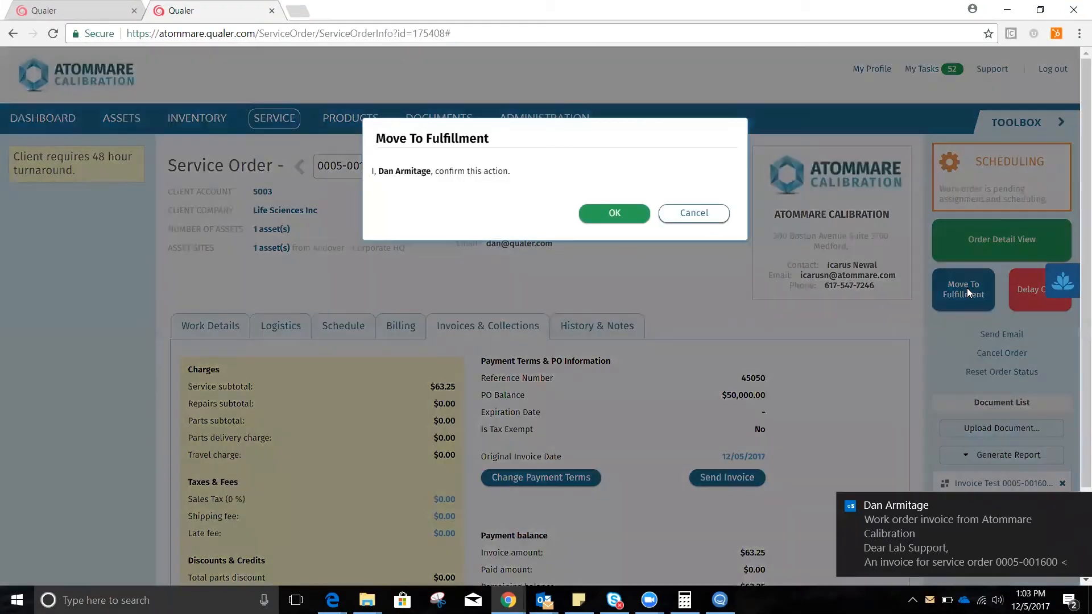
{"action": "left_click", "coordinate": [612, 213]}
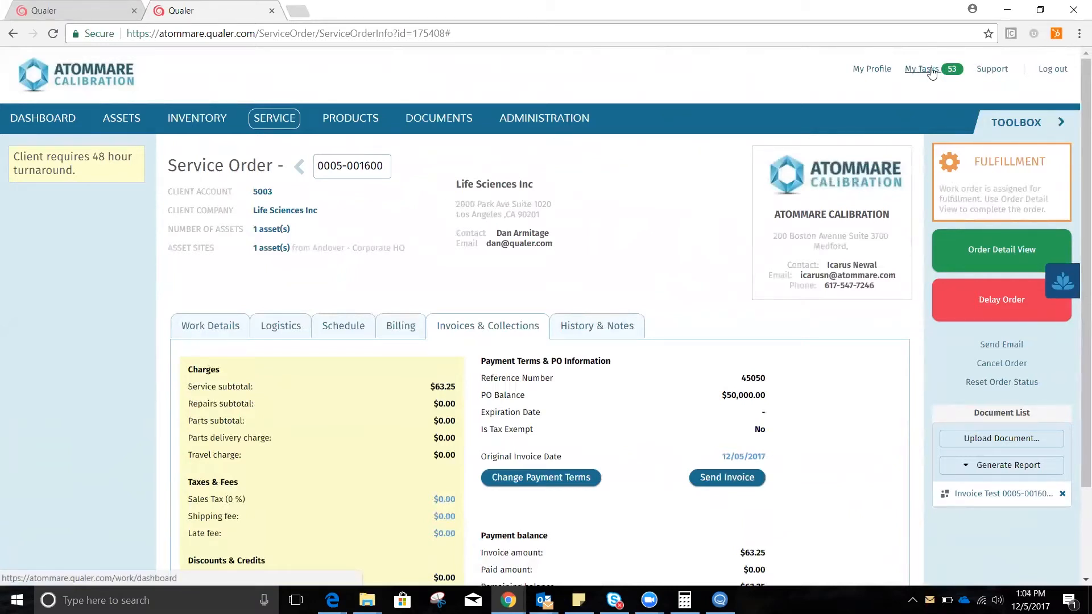
Open the Life Sciences Inc order due Dec 05, 2017 from the assigned tasks and review its logistics and assets.
{"action": "left_click", "coordinate": [931, 73]}
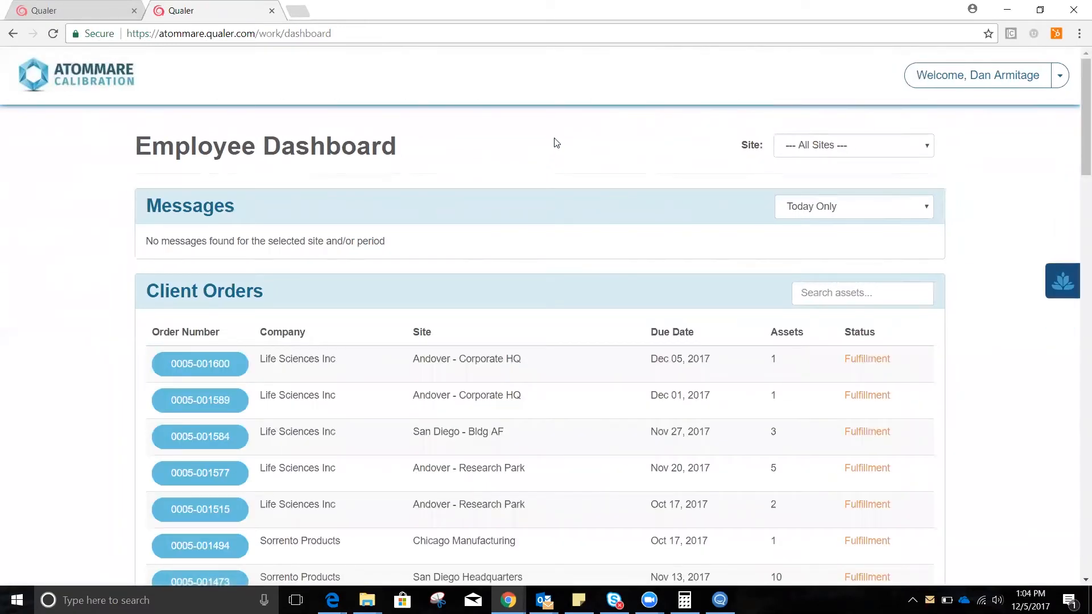
{"action": "left_click", "coordinate": [214, 369]}
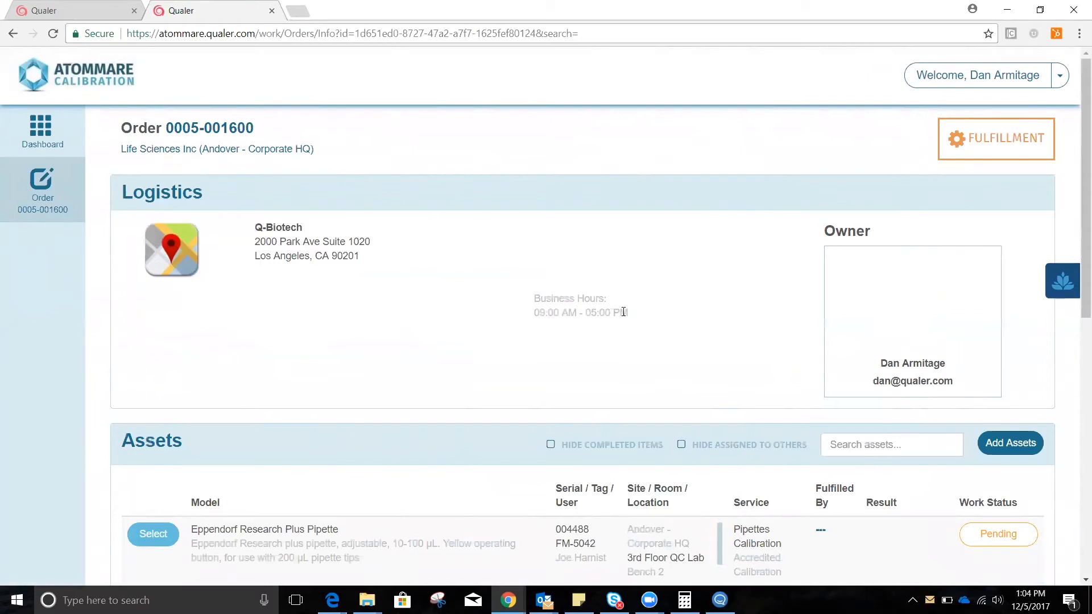
{"action": "scroll", "coordinate": [674, 334], "scroll_direction": "down", "scroll_amount": 1}
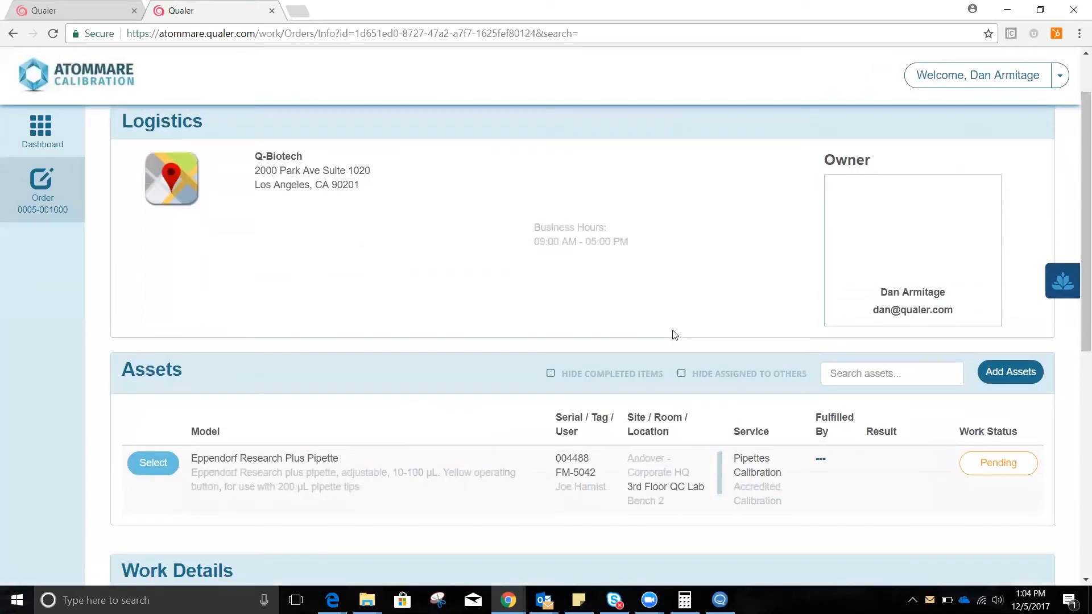
{"action": "scroll", "coordinate": [541, 302], "scroll_direction": "down", "scroll_amount": 1}
{"action": "scroll", "coordinate": [542, 300], "scroll_direction": "down", "scroll_amount": 1}
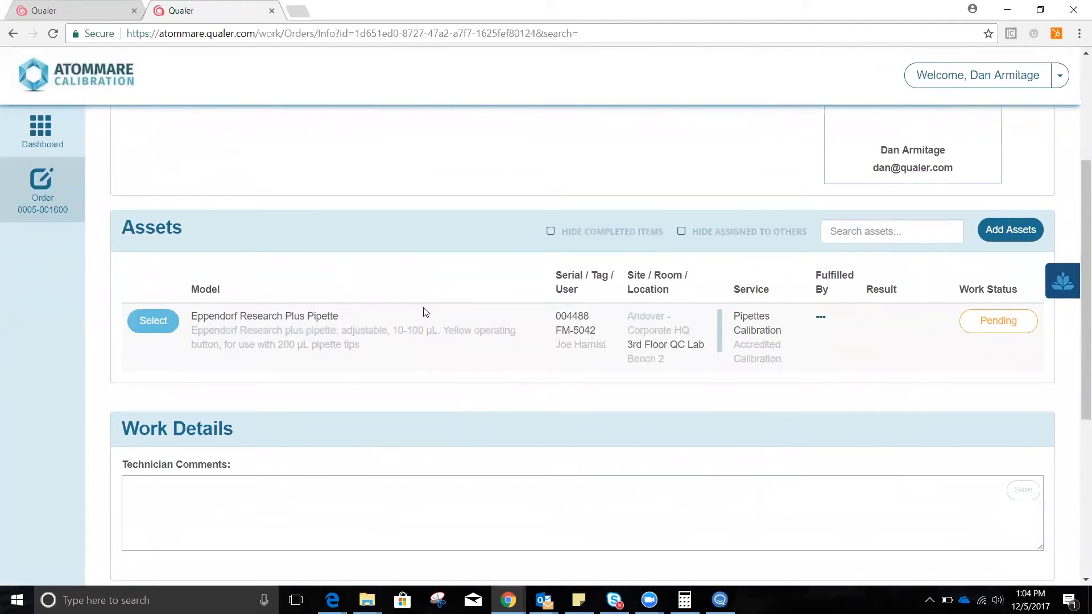
Save "COMMENTS" as the technician comment in the order's work details.
{"action": "scroll", "coordinate": [429, 311], "scroll_direction": "down", "scroll_amount": 1}
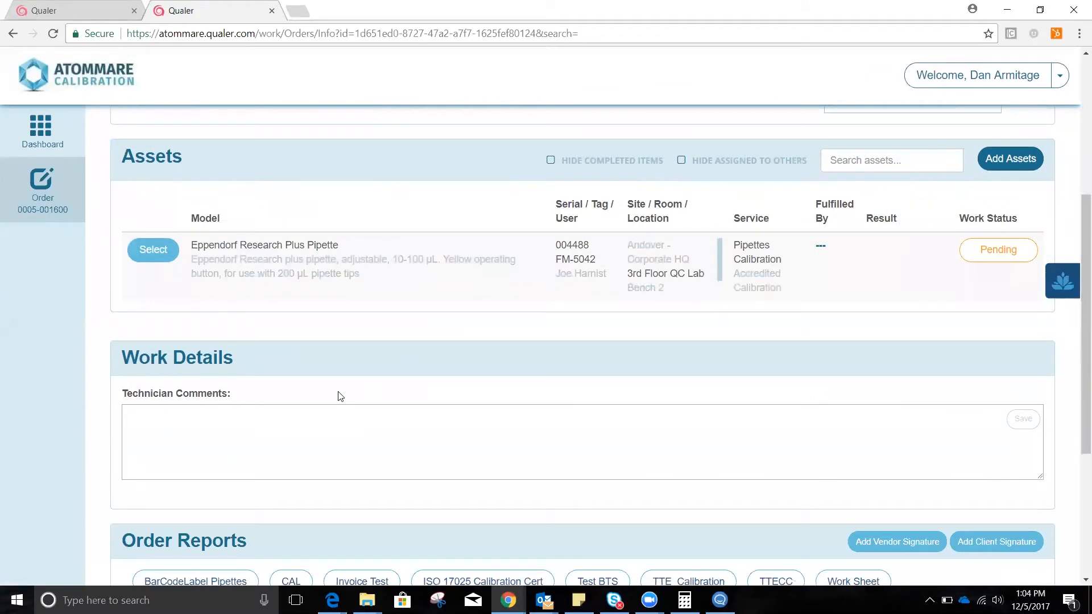
{"action": "left_click", "coordinate": [307, 427]}
{"action": "type", "text": "COMMENTS"}
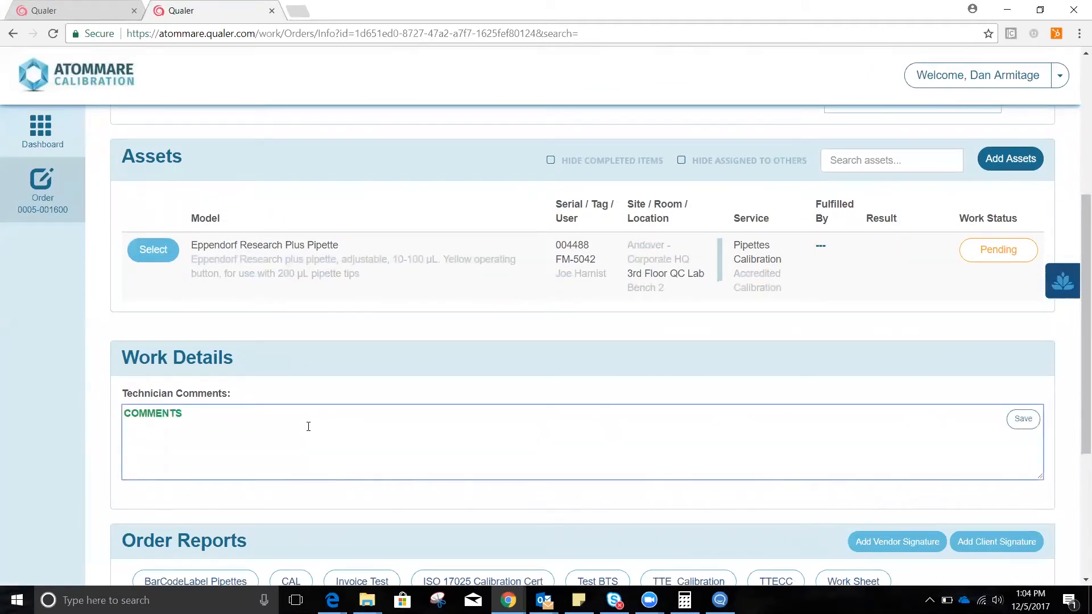
{"action": "left_click", "coordinate": [1023, 421]}
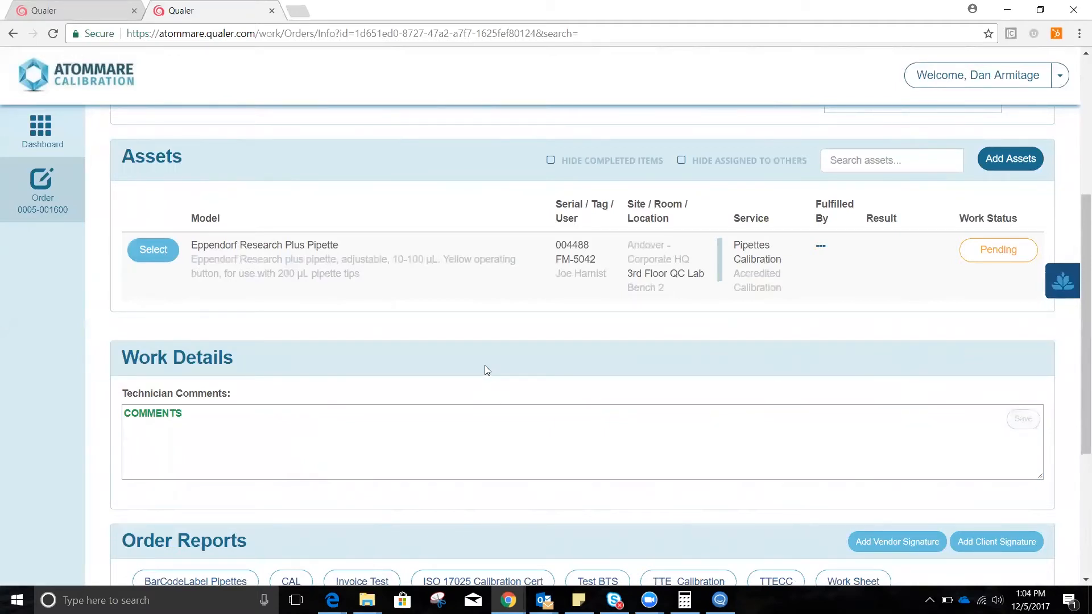
Open the Eppendorf Research Plus Pipette's task checklist and commence work on it.
{"action": "left_click", "coordinate": [164, 252]}
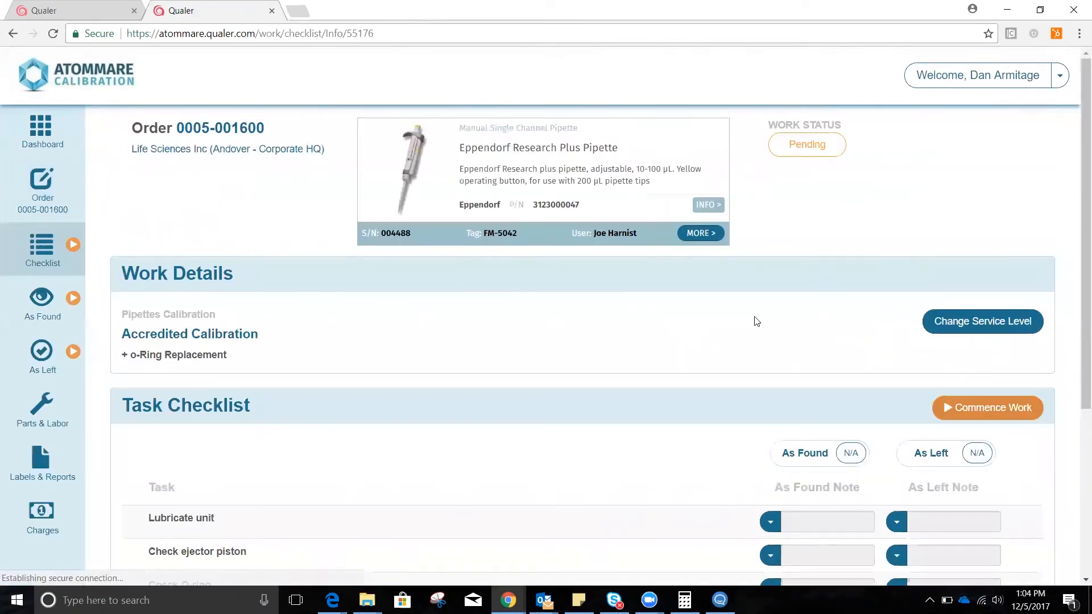
{"action": "left_click", "coordinate": [986, 409]}
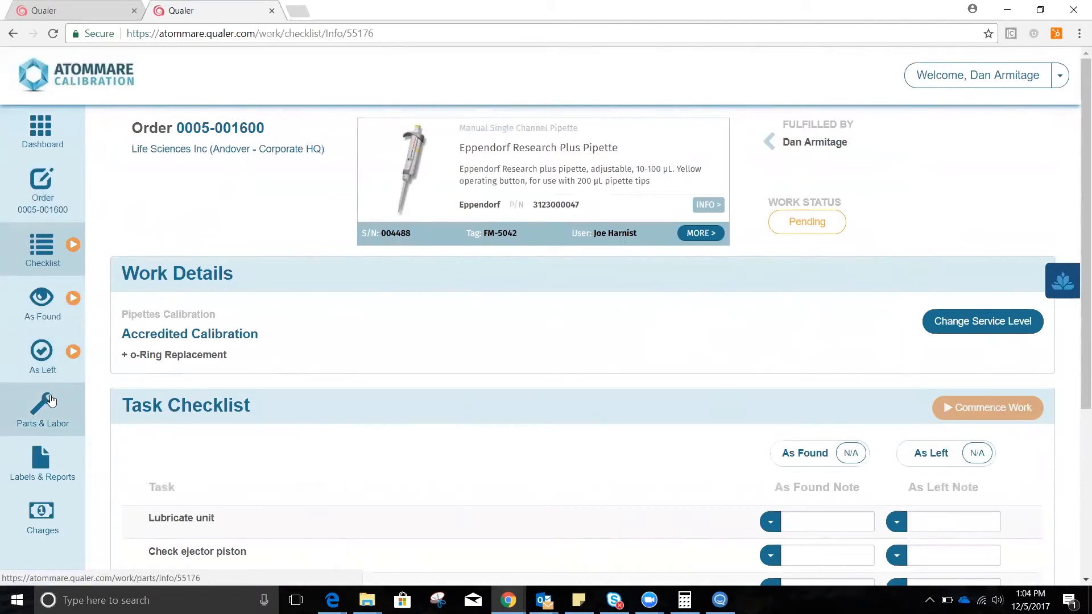
{"action": "scroll", "coordinate": [638, 334], "scroll_direction": "down", "scroll_amount": 1}
{"action": "scroll", "coordinate": [638, 335], "scroll_direction": "down", "scroll_amount": 3}
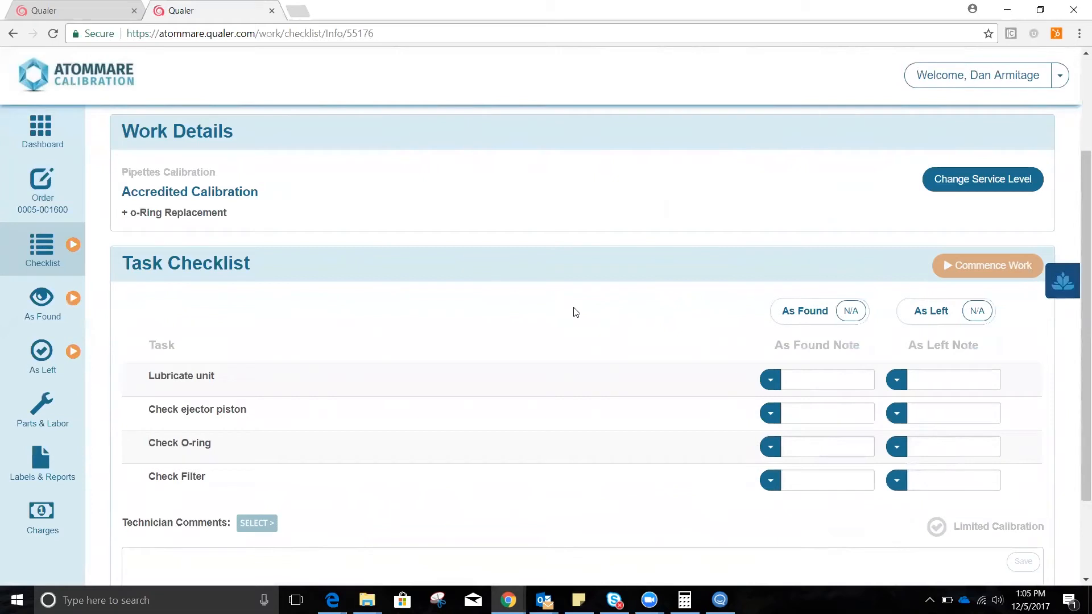
Set the As Found notes to PASS for all tasks except FAIL for Check O-ring, and mark the overall As Found result FAIL.
{"action": "left_click", "coordinate": [770, 384]}
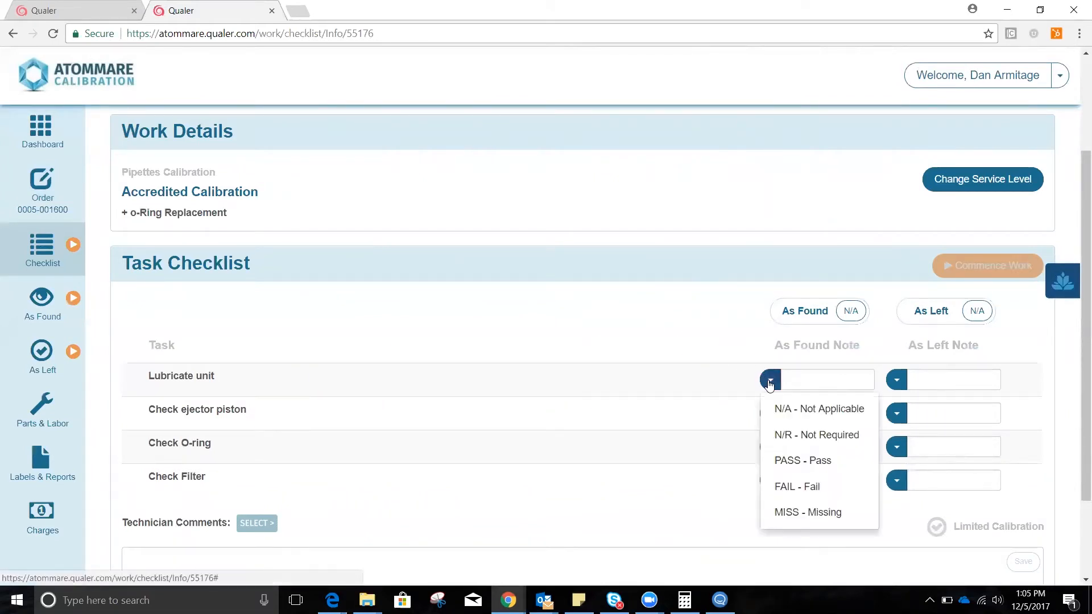
{"action": "left_click", "coordinate": [801, 459]}
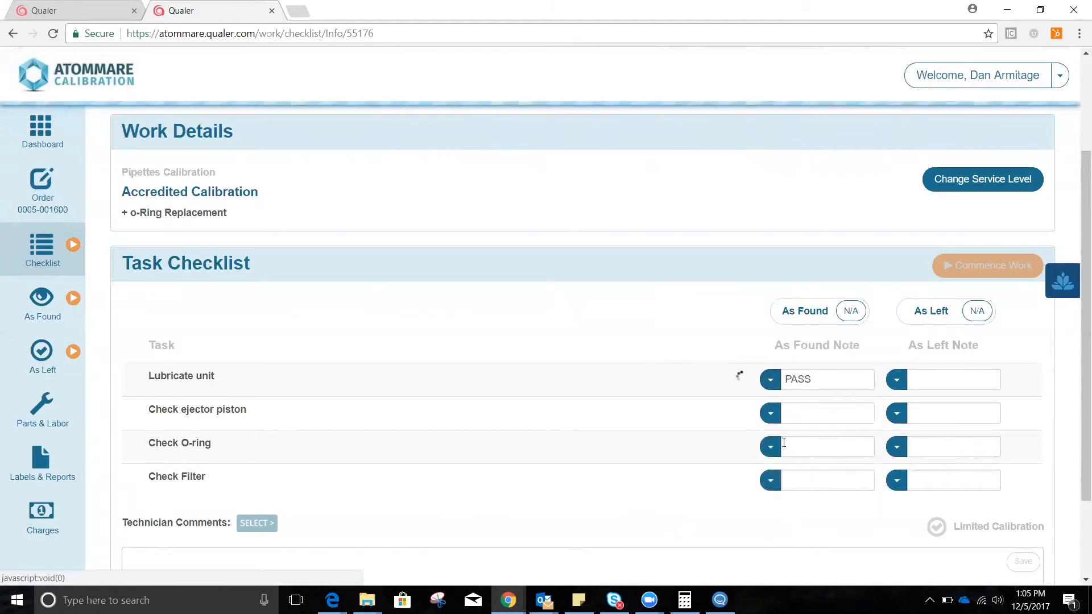
{"action": "left_click", "coordinate": [770, 414]}
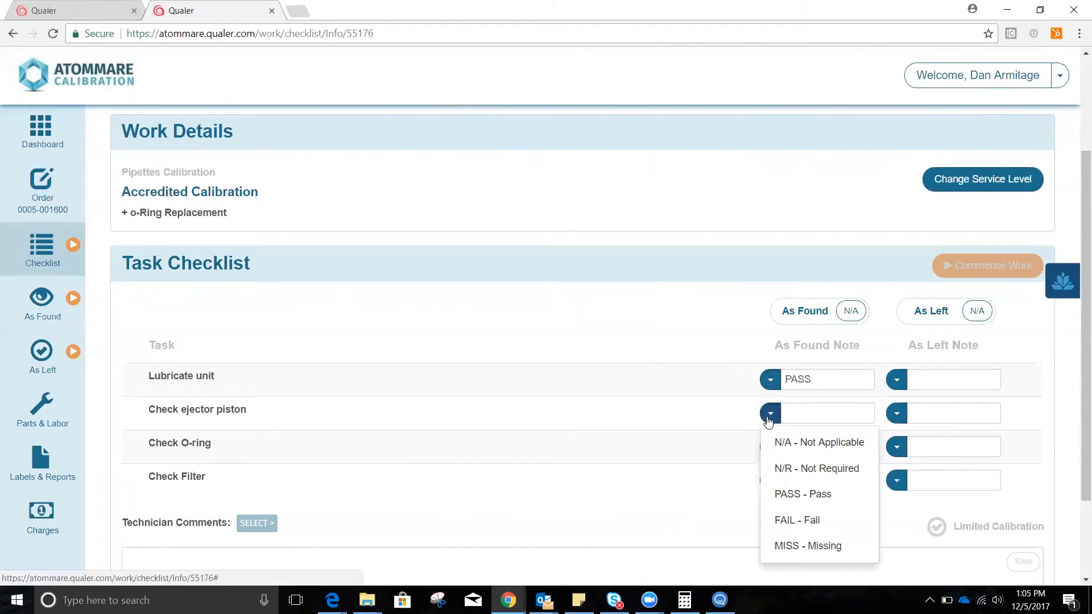
{"action": "left_click", "coordinate": [811, 495]}
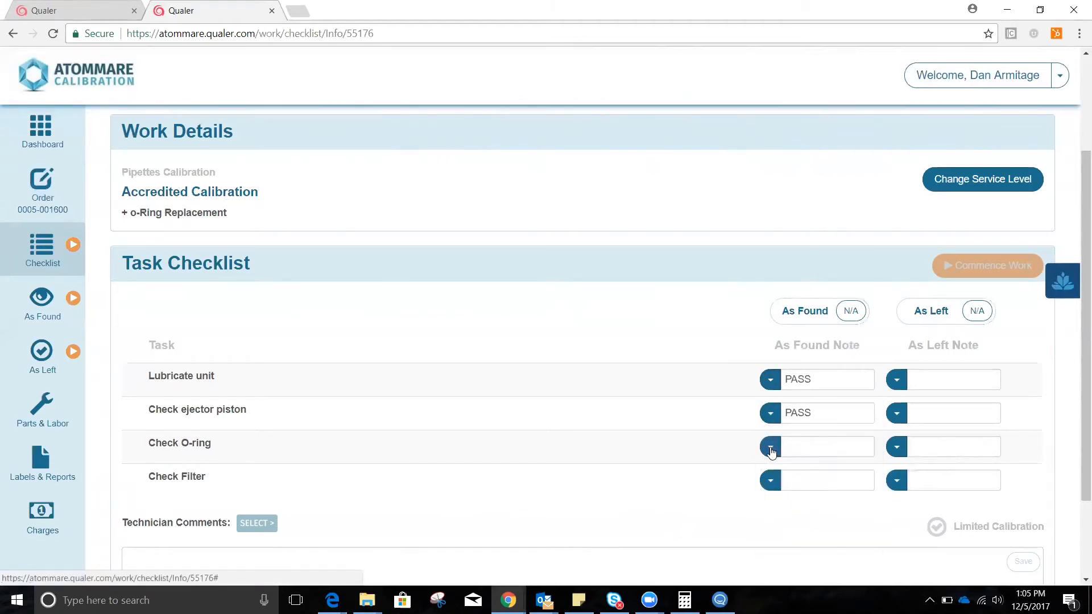
{"action": "left_click", "coordinate": [771, 449]}
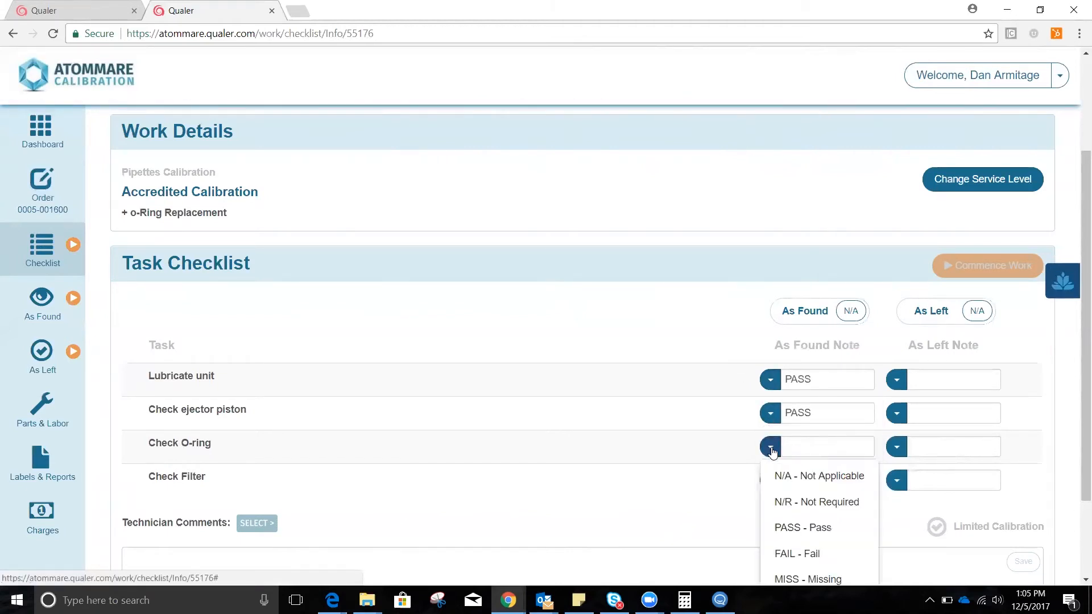
{"action": "left_click", "coordinate": [816, 554]}
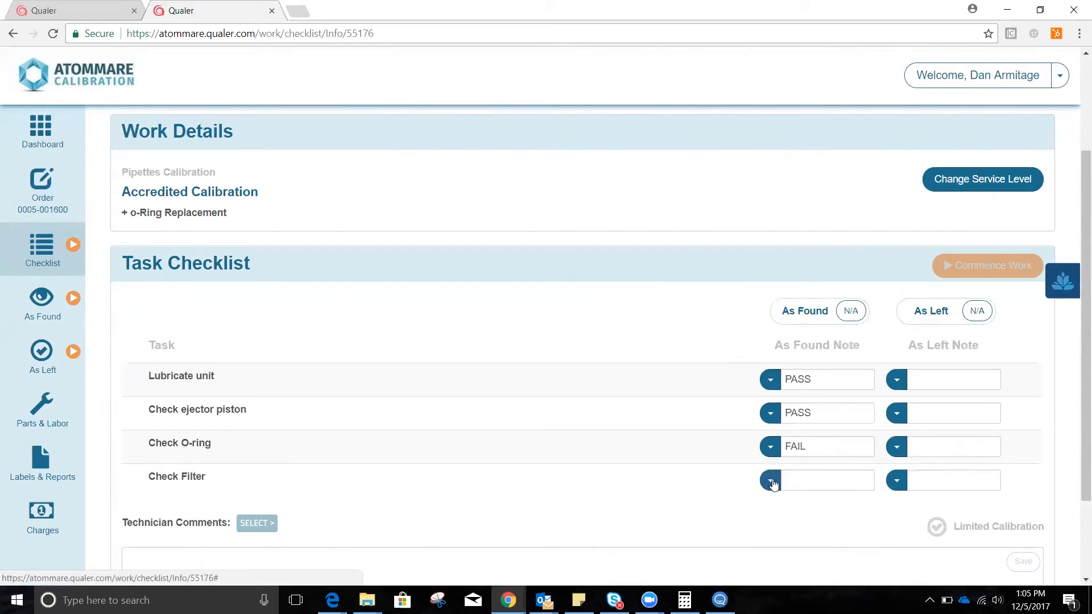
{"action": "left_click", "coordinate": [771, 483]}
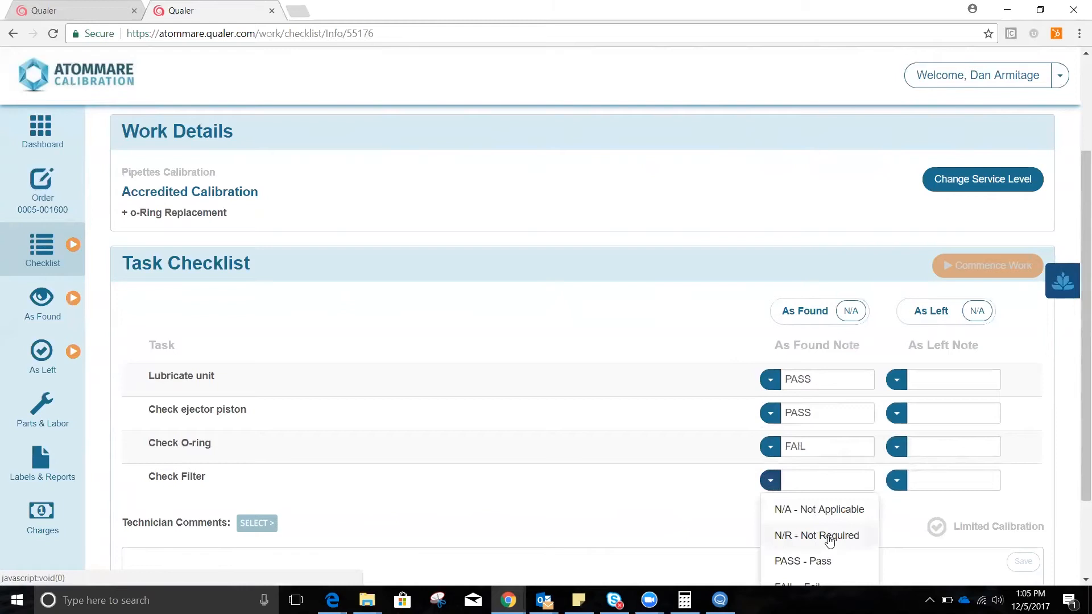
{"action": "scroll", "coordinate": [830, 542], "scroll_direction": "down", "scroll_amount": 1}
{"action": "left_click", "coordinate": [813, 505]}
{"action": "left_click", "coordinate": [851, 242]}
{"action": "left_click", "coordinate": [851, 242]}
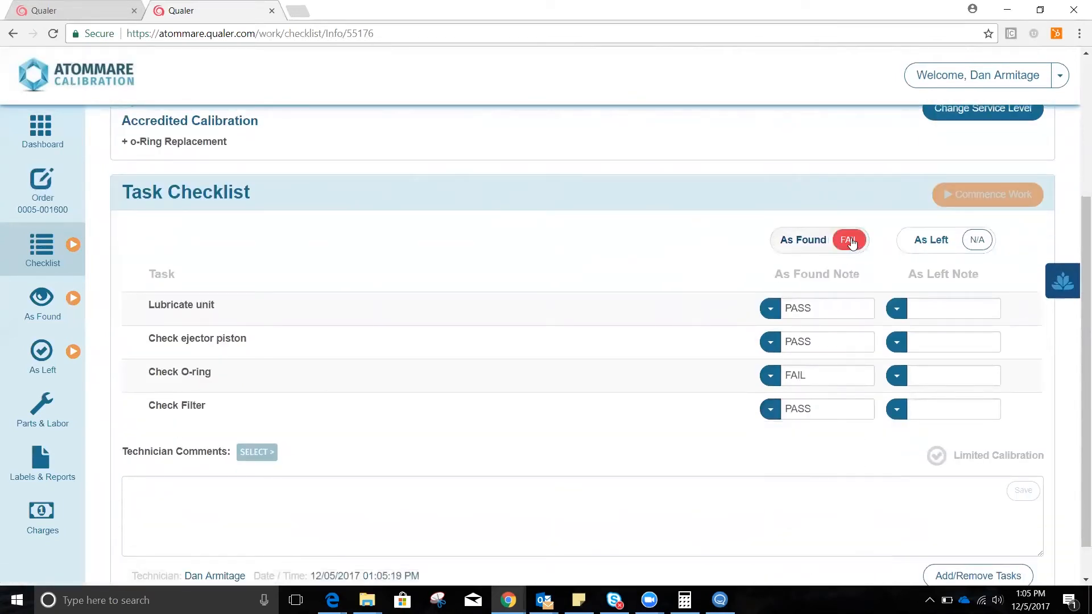
Set the As Left notes to DONE for all tasks except RPL for Check O-ring, and mark the overall As Left result PASS.
{"action": "left_click", "coordinate": [909, 309]}
{"action": "left_click", "coordinate": [897, 308]}
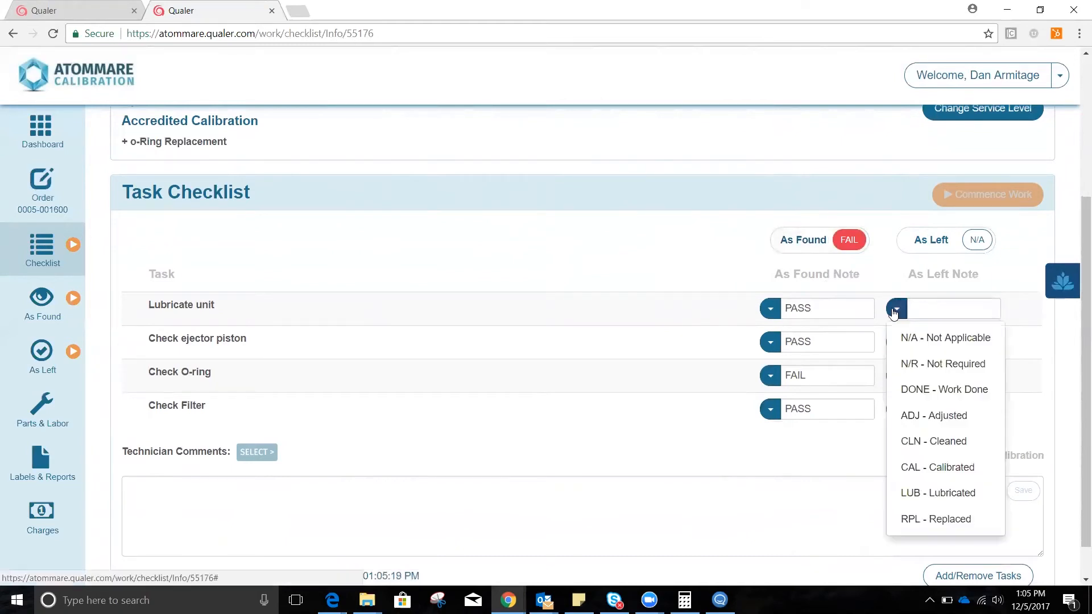
{"action": "left_click", "coordinate": [932, 389]}
{"action": "left_click", "coordinate": [897, 342]}
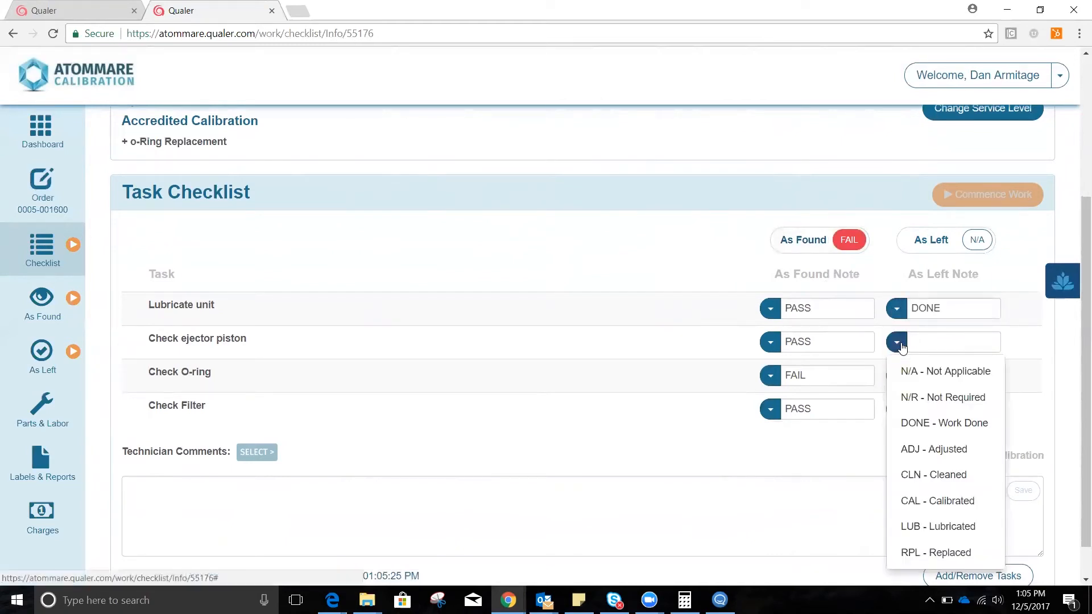
{"action": "left_click", "coordinate": [936, 423]}
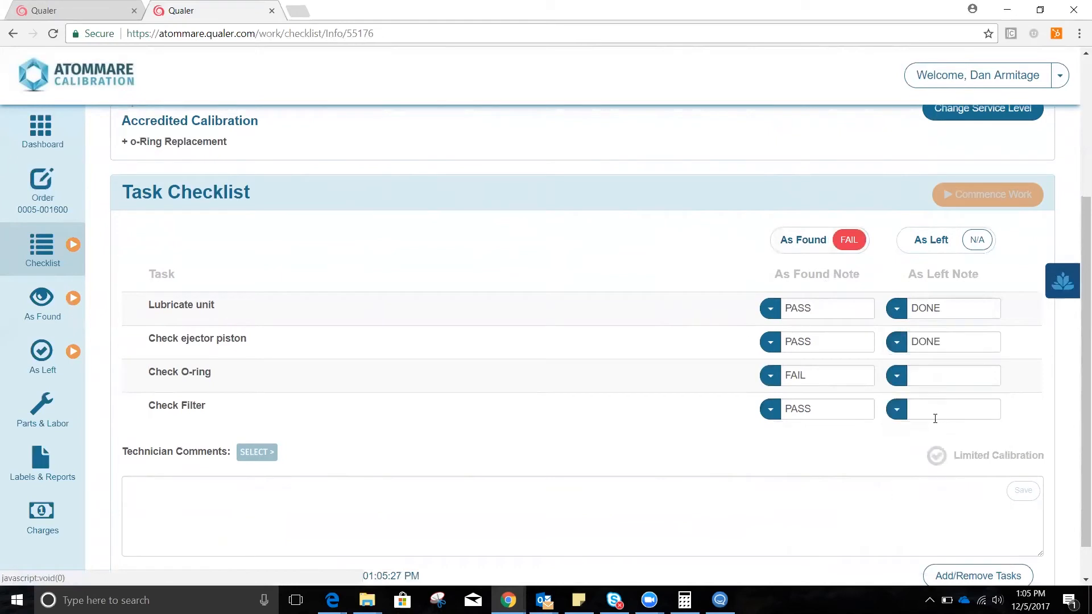
{"action": "left_click", "coordinate": [896, 376]}
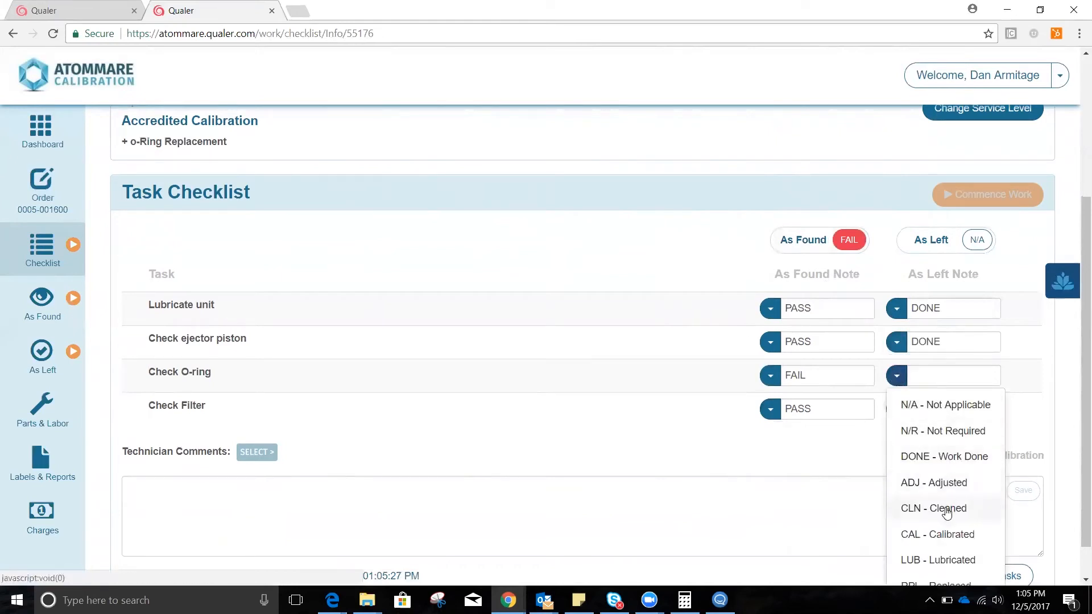
{"action": "scroll", "coordinate": [948, 512], "scroll_direction": "down", "scroll_amount": 1}
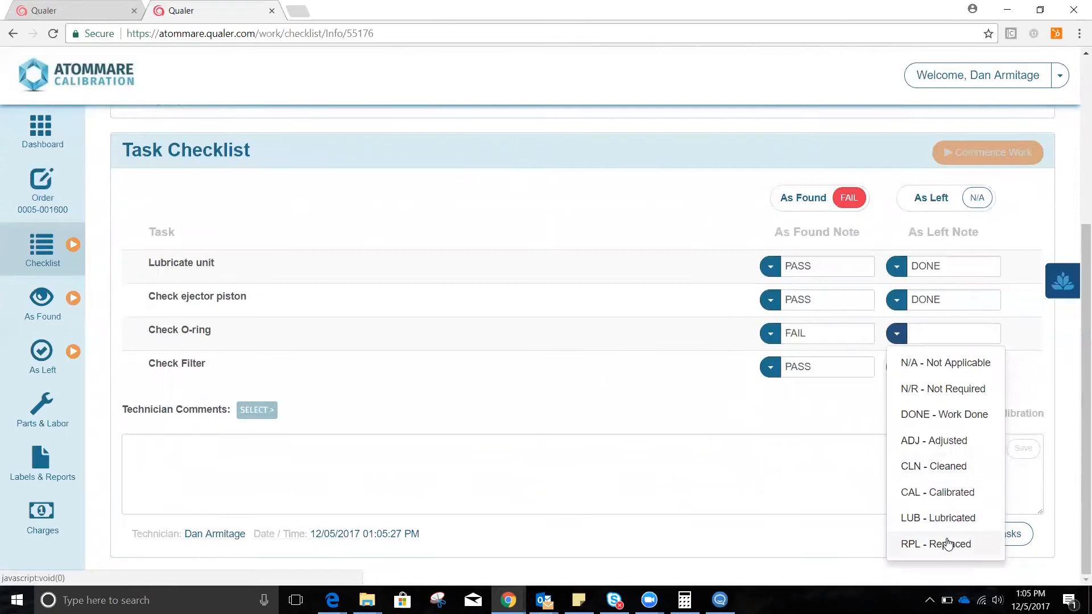
{"action": "left_click", "coordinate": [944, 542]}
{"action": "left_click", "coordinate": [897, 366]}
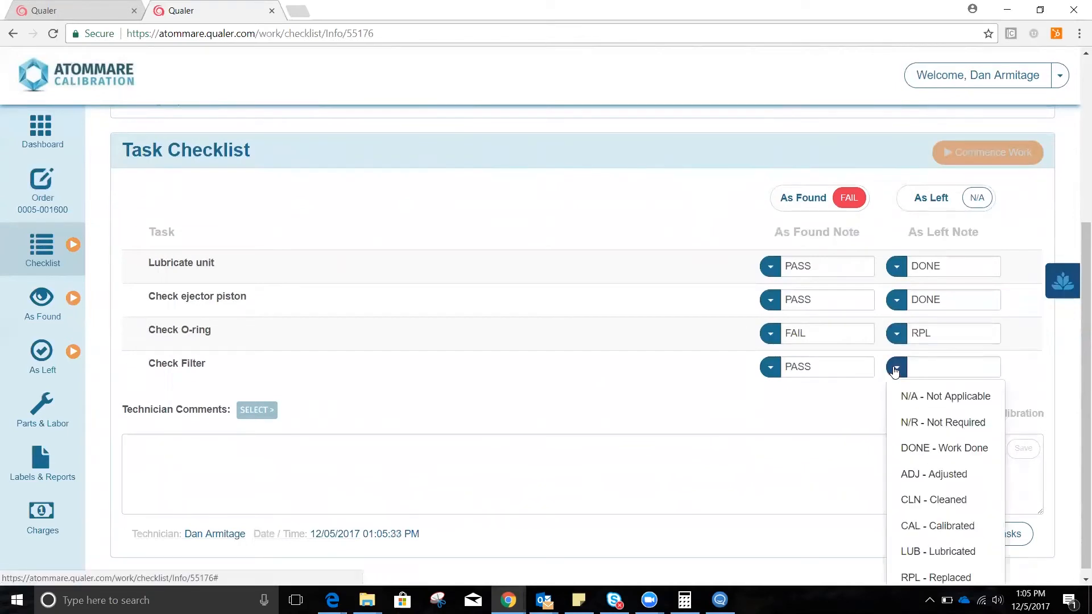
{"action": "left_click", "coordinate": [922, 450]}
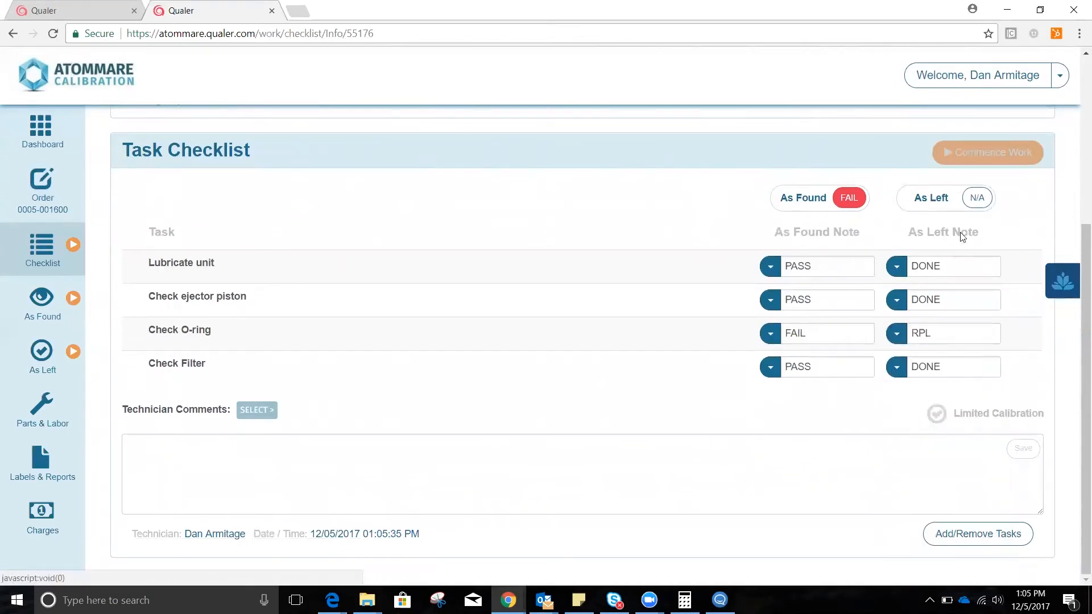
{"action": "left_click", "coordinate": [975, 198]}
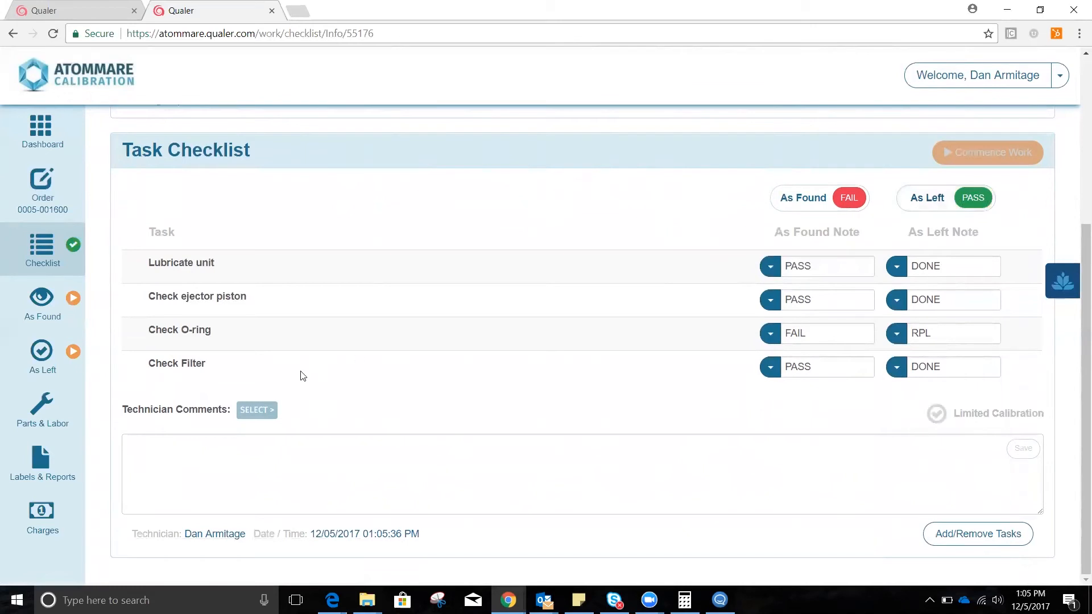
Insert the predefined technician comment "Checked unit, cleaned seals, lubricated piston." in the checklist and append "Write anything".
{"action": "left_click", "coordinate": [251, 412]}
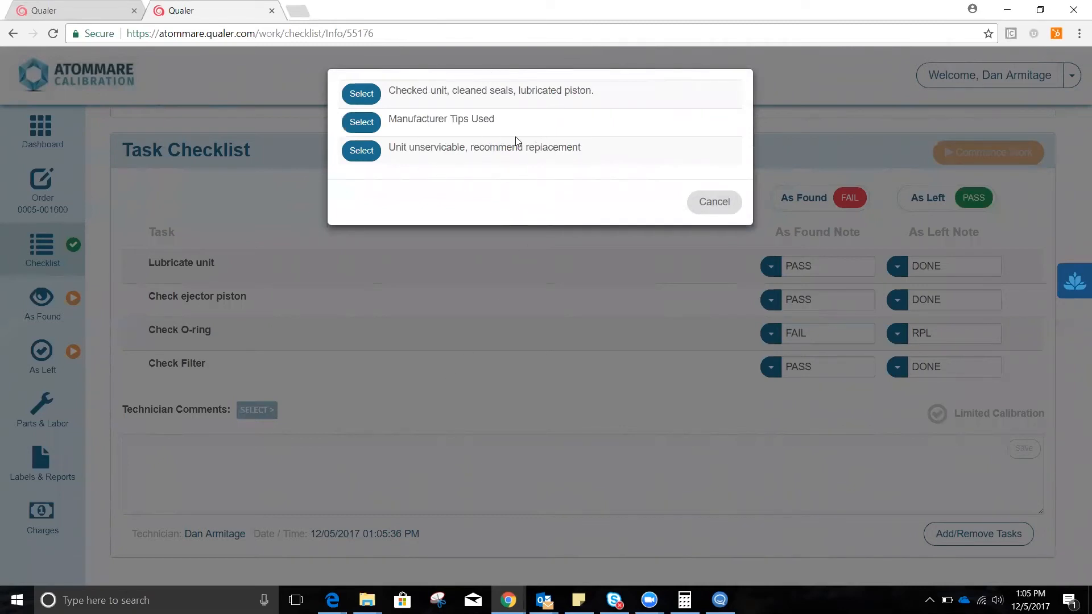
{"action": "left_click", "coordinate": [362, 93]}
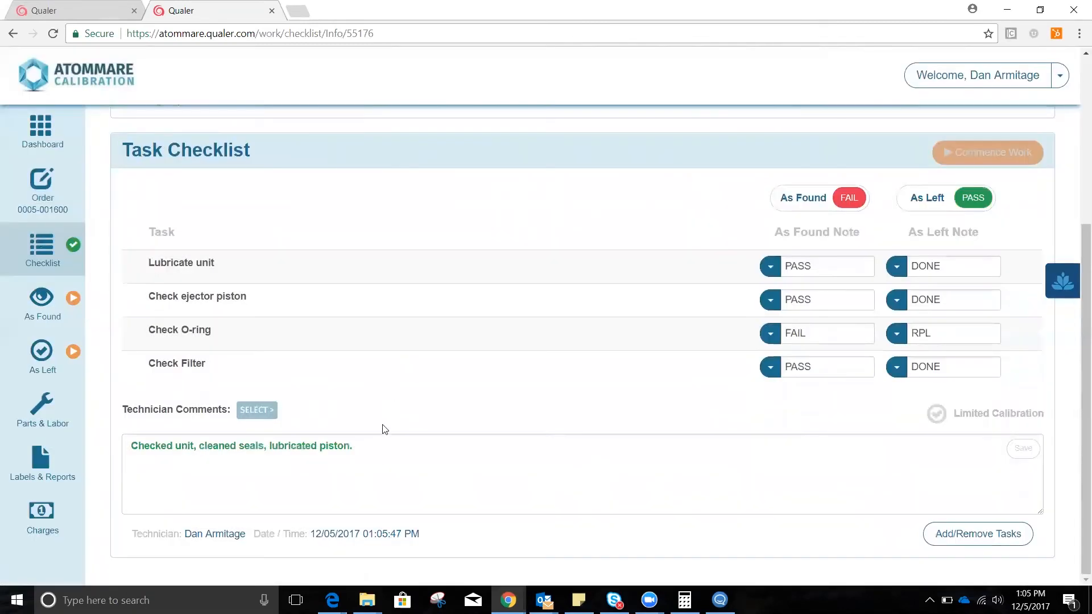
{"action": "left_click", "coordinate": [380, 449]}
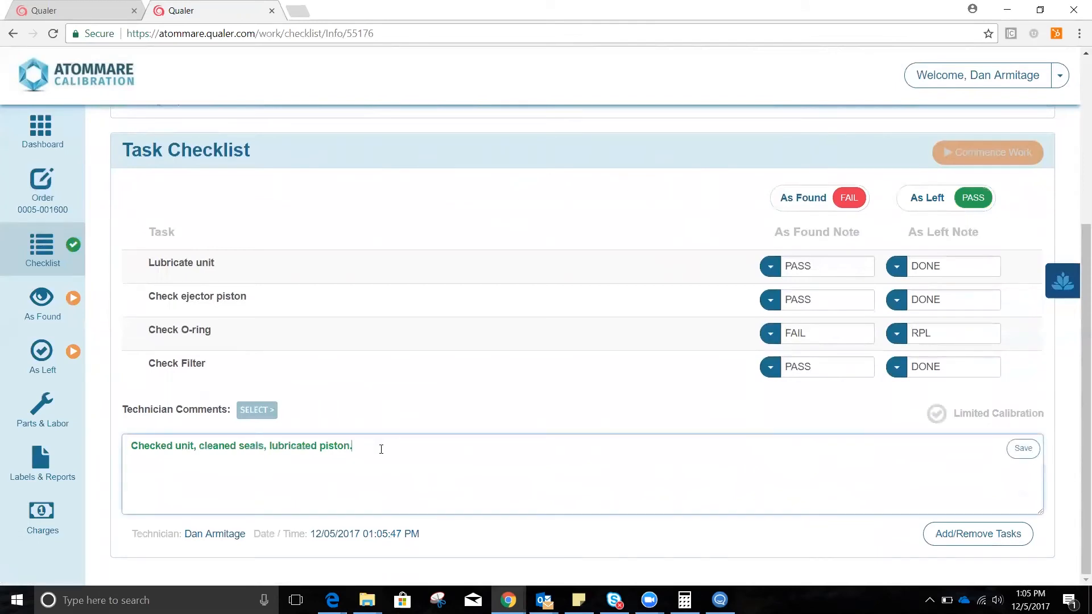
{"action": "type", "text": "Write anything"}
Commence work on the As Found data and enter 10, 10 and 10 as the readings for Volume at 10 uL.
{"action": "left_click", "coordinate": [47, 300]}
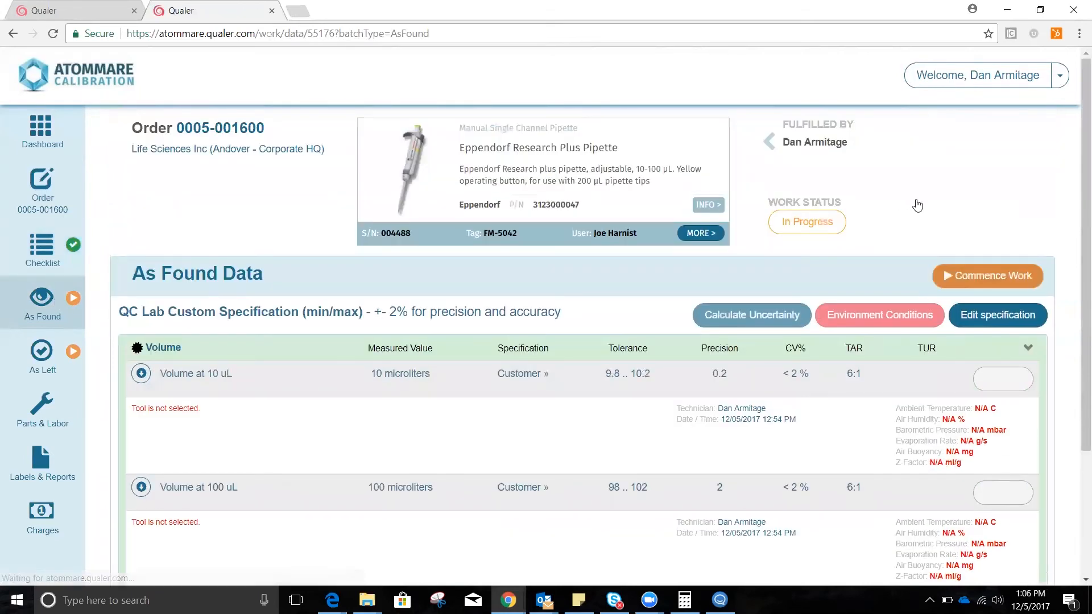
{"action": "left_click", "coordinate": [976, 280]}
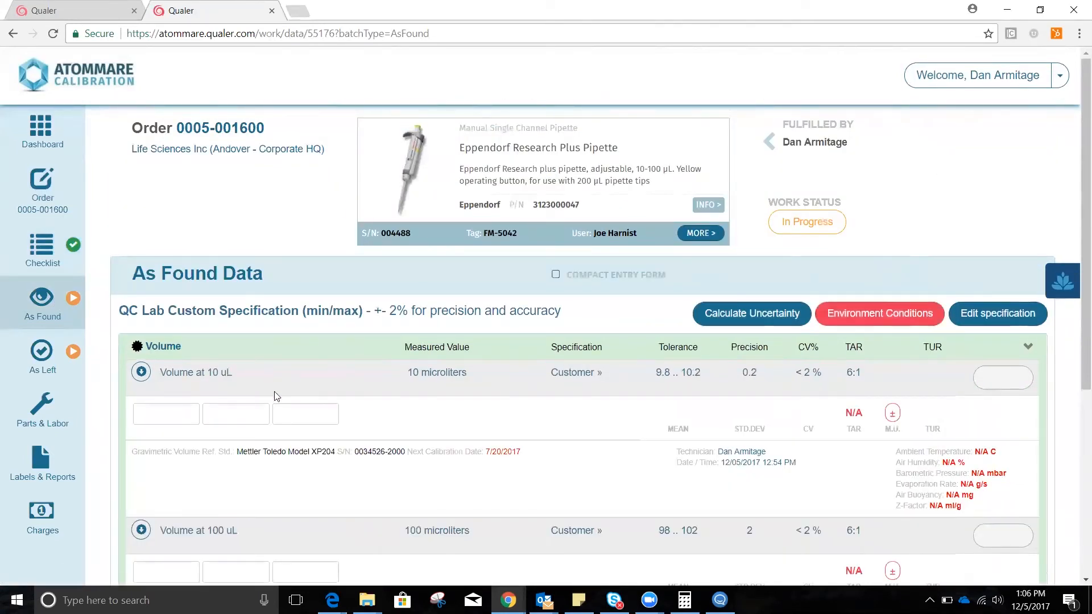
{"action": "left_click", "coordinate": [178, 406]}
{"action": "type", "text": "10"}
{"action": "key", "text": "Tab"}
{"action": "type", "text": "10"}
{"action": "key", "text": "Tab"}
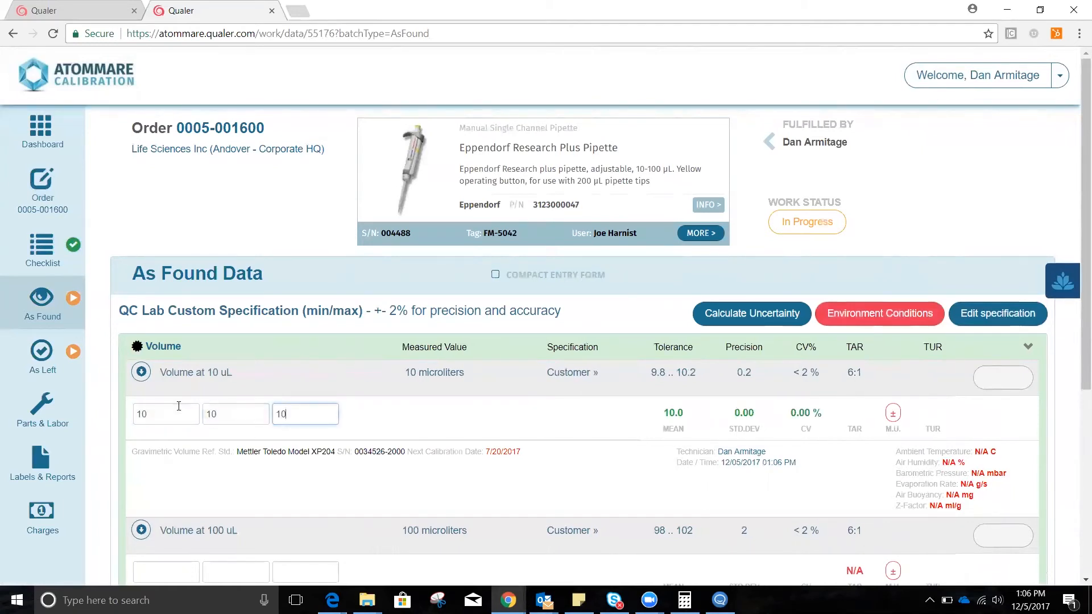
{"action": "type", "text": "10"}
{"action": "key", "text": "Tab"}
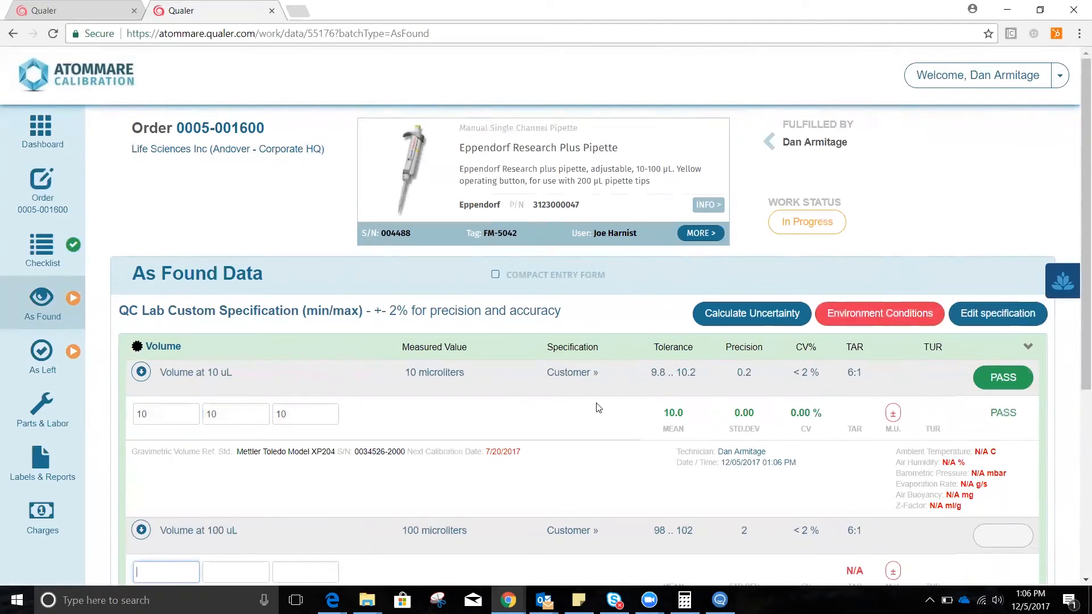
Enter As Found readings of 100, 109 and 100 for the first Volume at 100 uL test point.
{"action": "scroll", "coordinate": [172, 493], "scroll_direction": "down", "scroll_amount": 1}
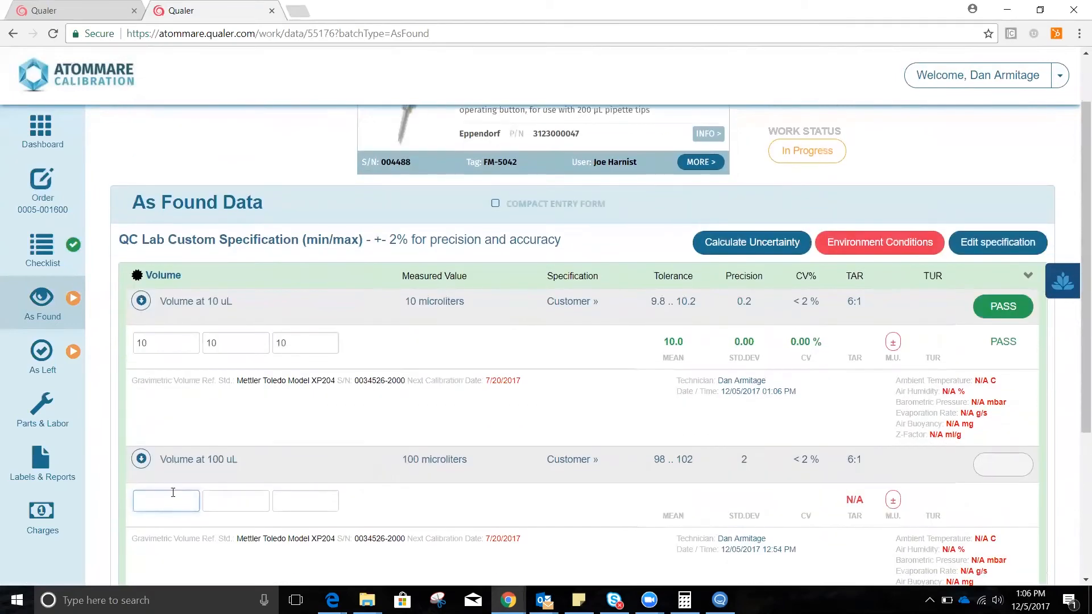
{"action": "type", "text": "00"}
{"action": "key", "text": "Tab"}
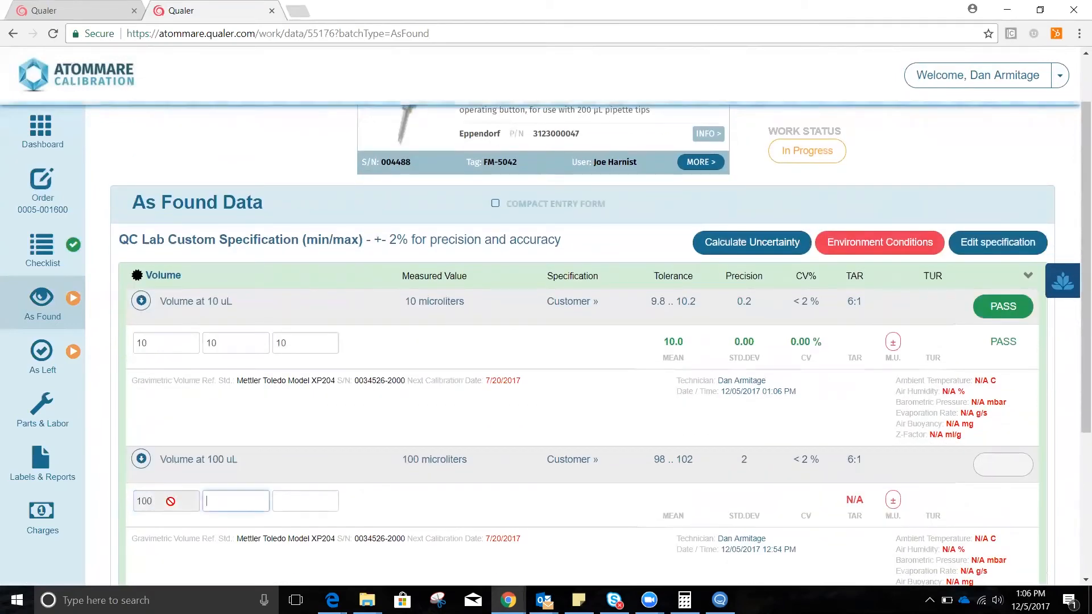
{"action": "type", "text": "109"}
{"action": "key", "text": "Tab"}
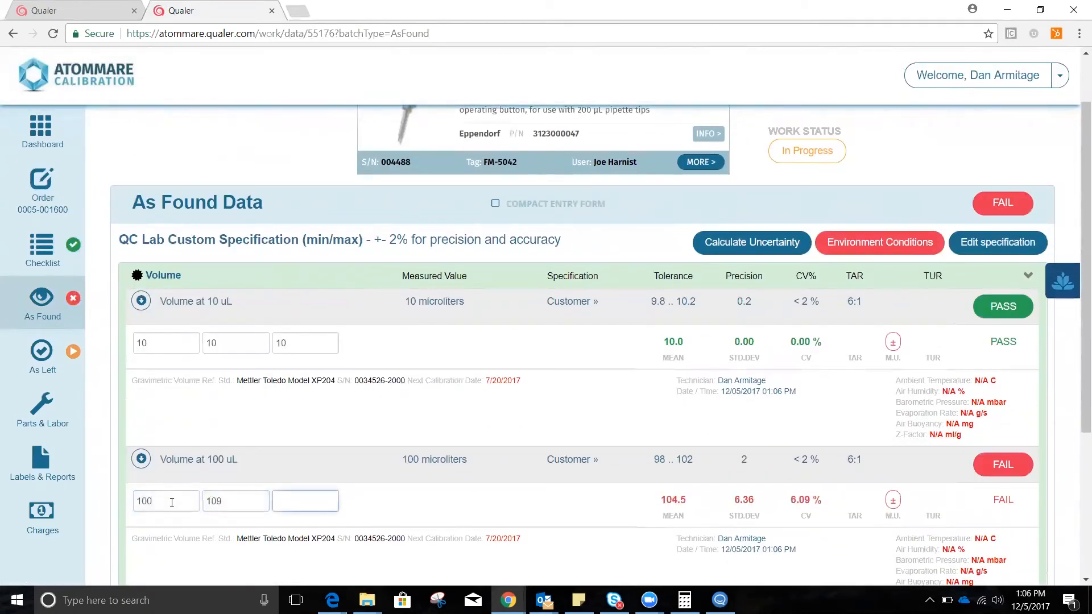
{"action": "key", "text": "Tab"}
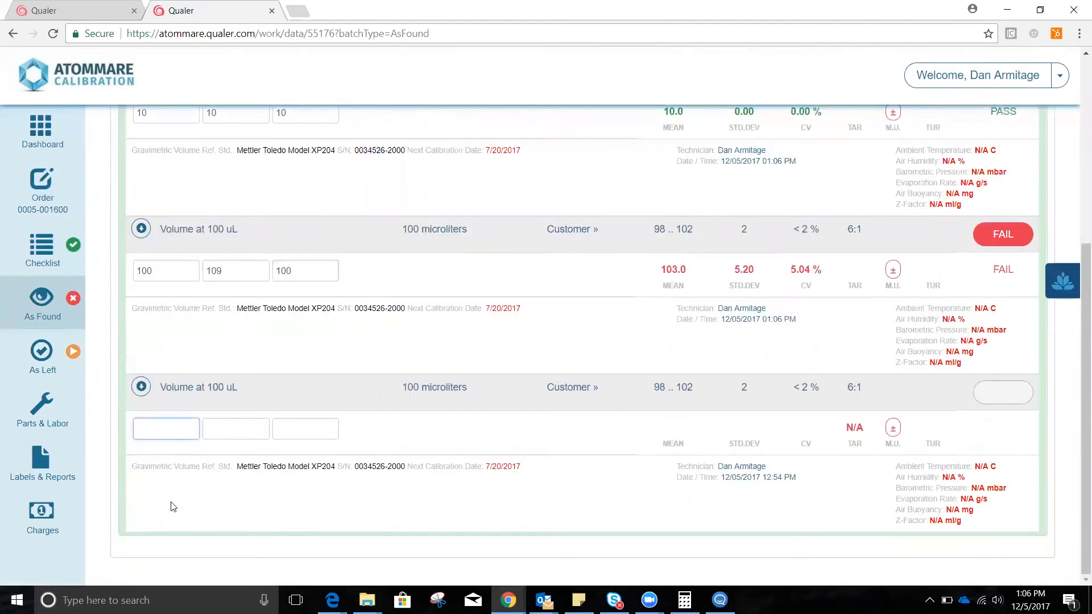
Enter As Found readings of 100, 100 and 100 for the second Volume at 100 uL test point.
{"action": "type", "text": "100"}
{"action": "key", "text": "Tab"}
{"action": "type", "text": "100"}
{"action": "key", "text": "Tab"}
{"action": "type", "text": "100"}
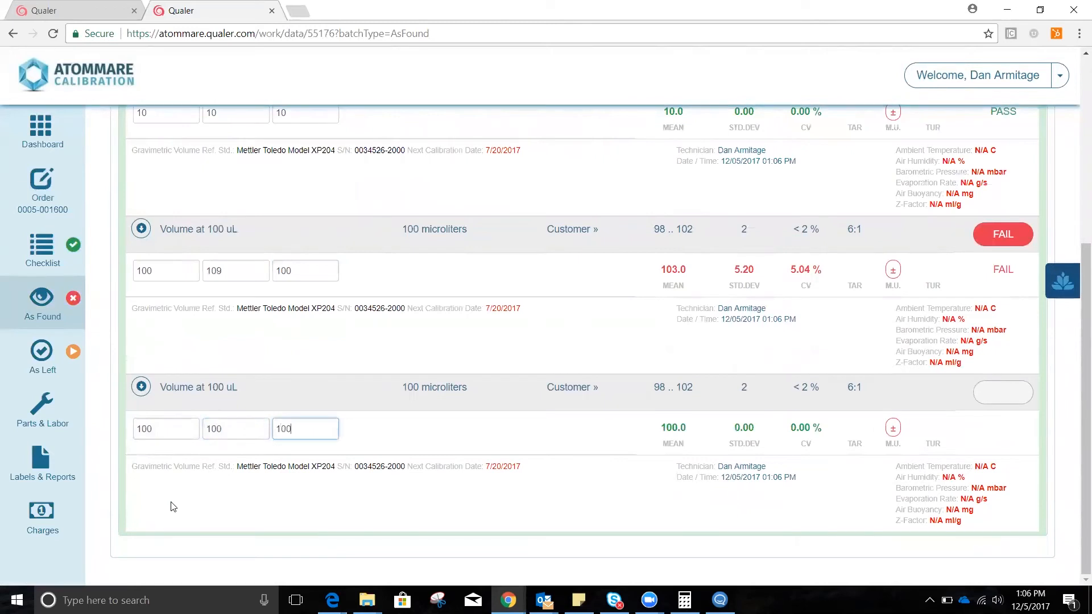
{"action": "key", "text": "Tab"}
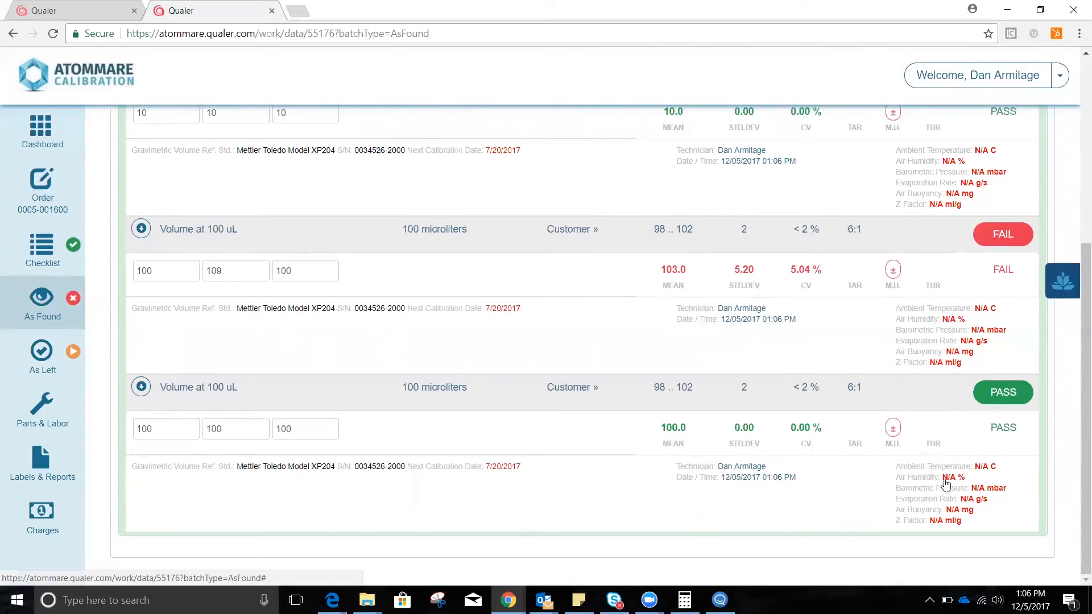
{"action": "scroll", "coordinate": [939, 489], "scroll_direction": "up", "scroll_amount": 3}
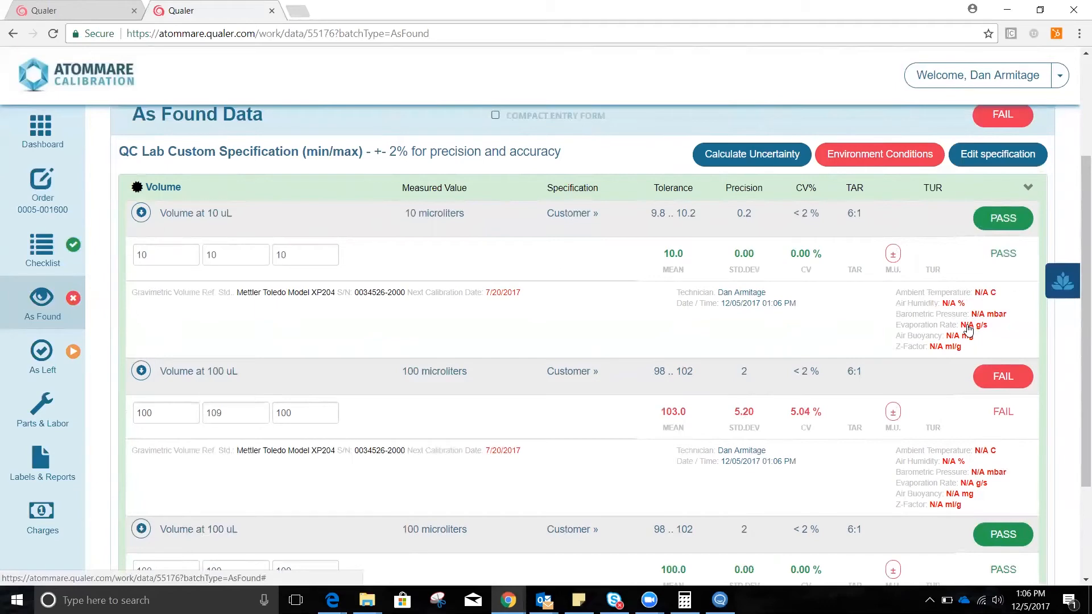
Commence work on the As Left data and copy both the specification and data from As Found.
{"action": "left_click", "coordinate": [63, 370]}
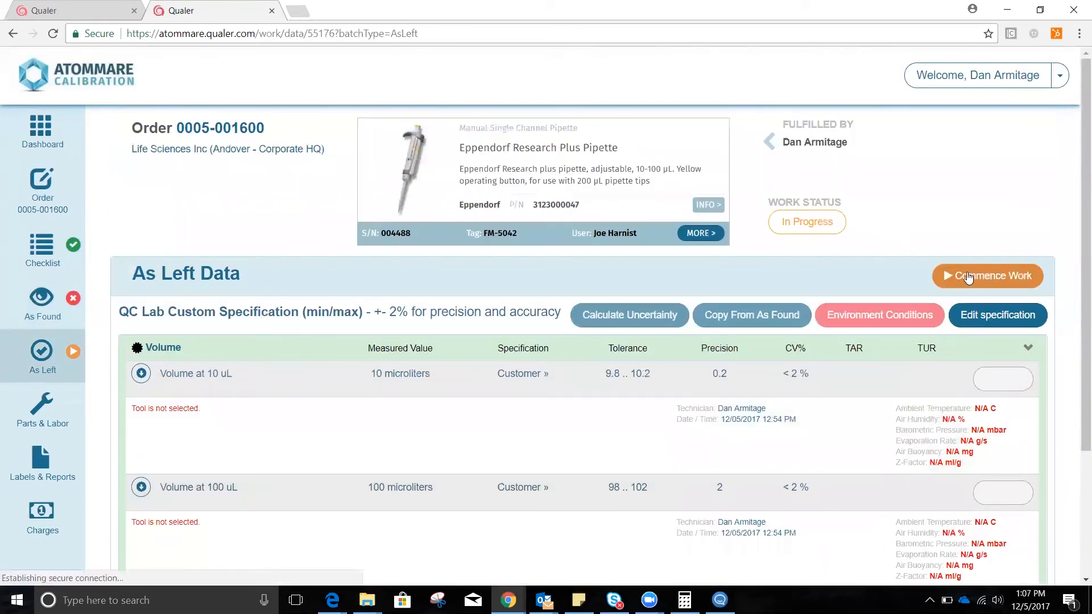
{"action": "left_click", "coordinate": [965, 275]}
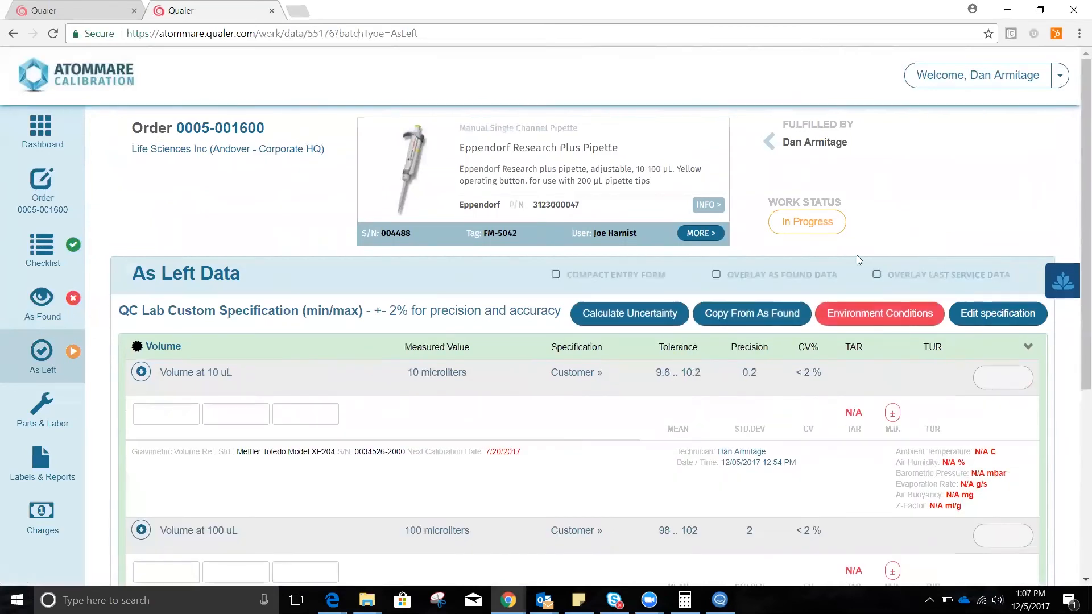
{"action": "left_click", "coordinate": [773, 315]}
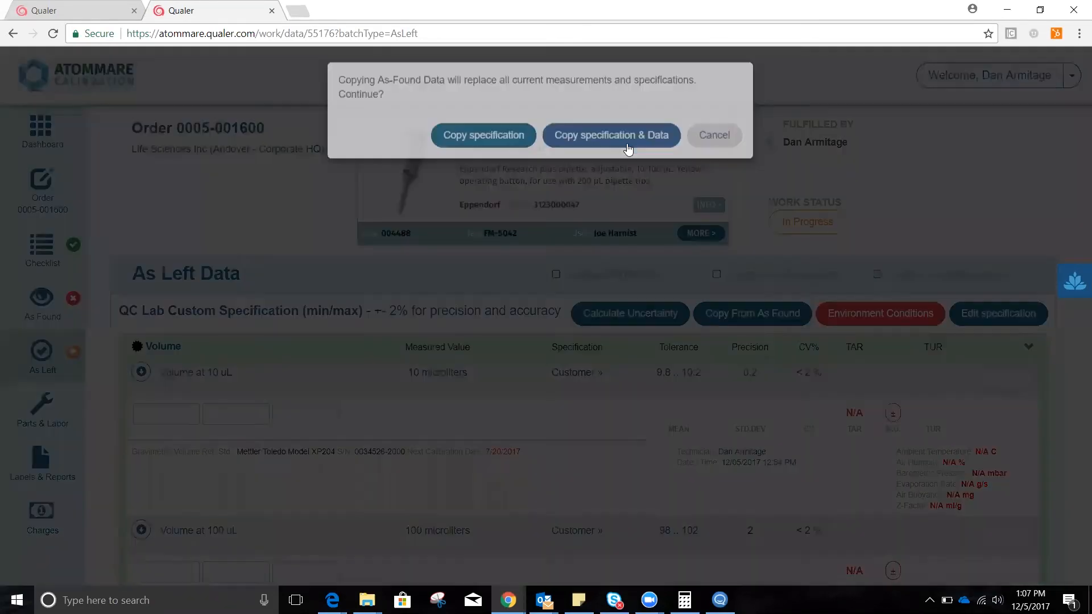
{"action": "left_click", "coordinate": [628, 136]}
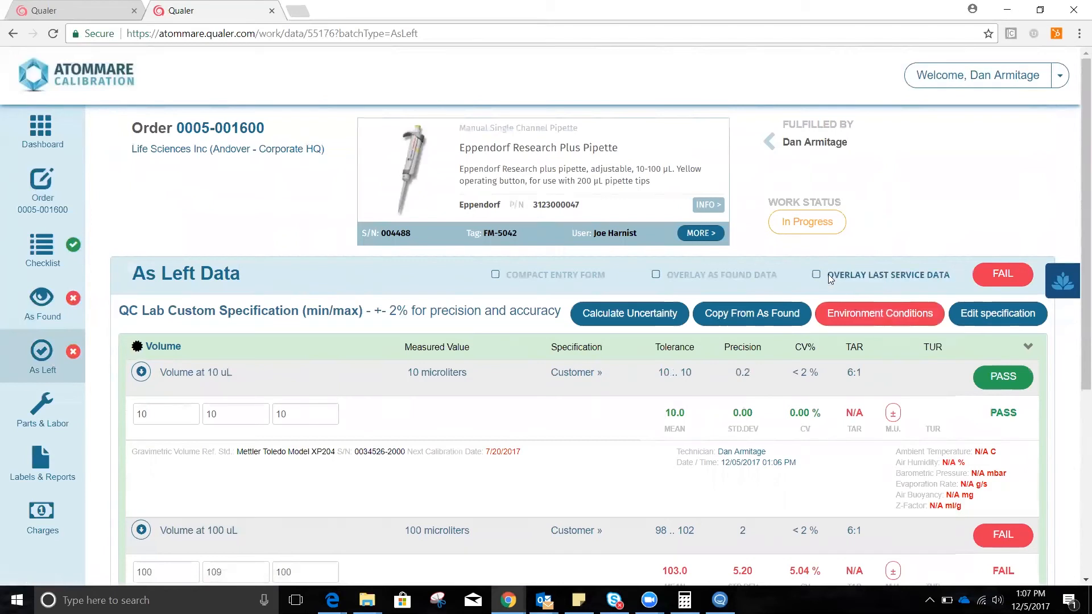
Overlay the As Found data on the As Left data and set the second reading of the first 100 uL test point to 100.
{"action": "left_click", "coordinate": [656, 275]}
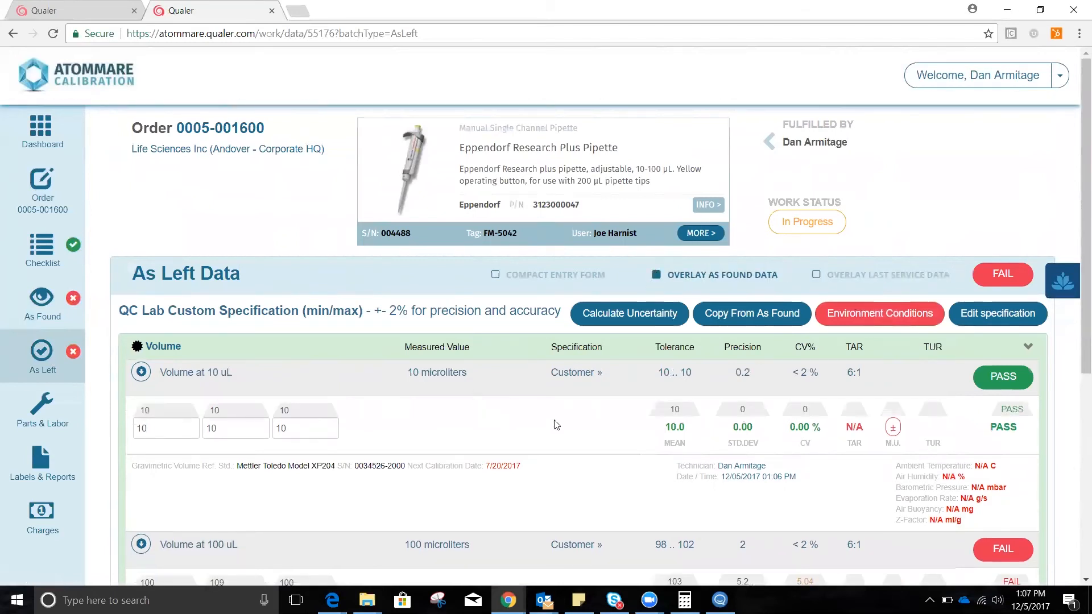
{"action": "scroll", "coordinate": [596, 419], "scroll_direction": "down", "scroll_amount": 1}
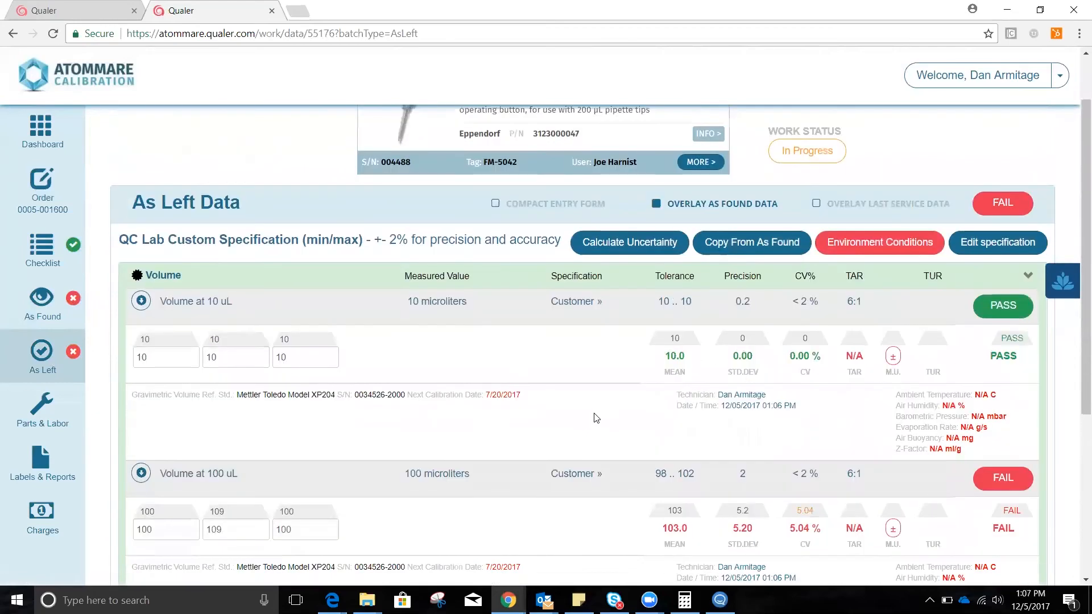
{"action": "scroll", "coordinate": [596, 419], "scroll_direction": "down", "scroll_amount": 1}
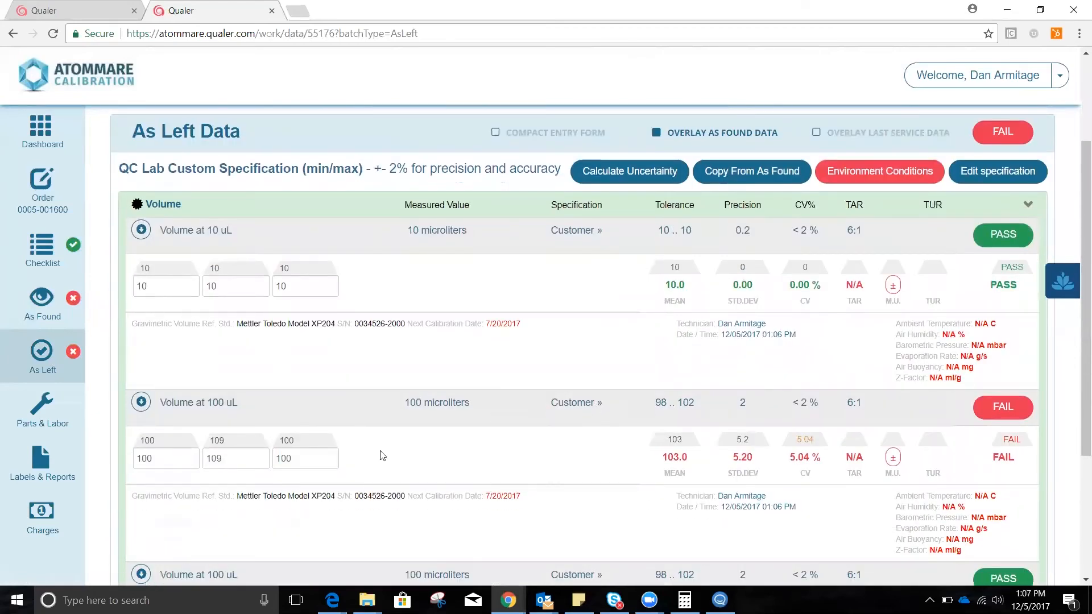
{"action": "left_click", "coordinate": [237, 454]}
{"action": "key", "text": "BackSpace"}
{"action": "type", "text": "0"}
{"action": "key", "text": "Tab"}
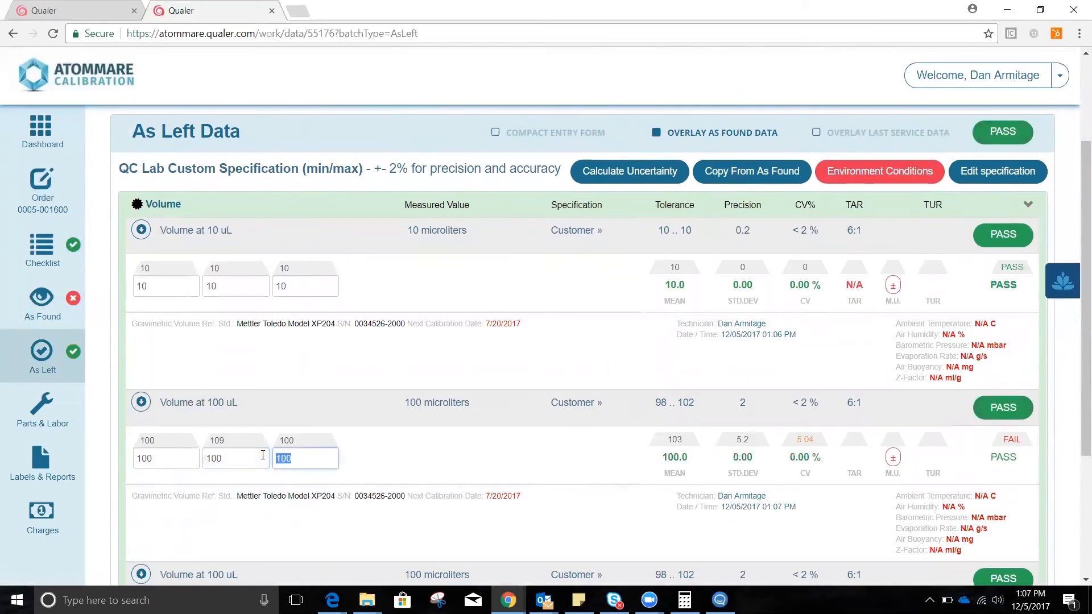
{"action": "left_click", "coordinate": [469, 473]}
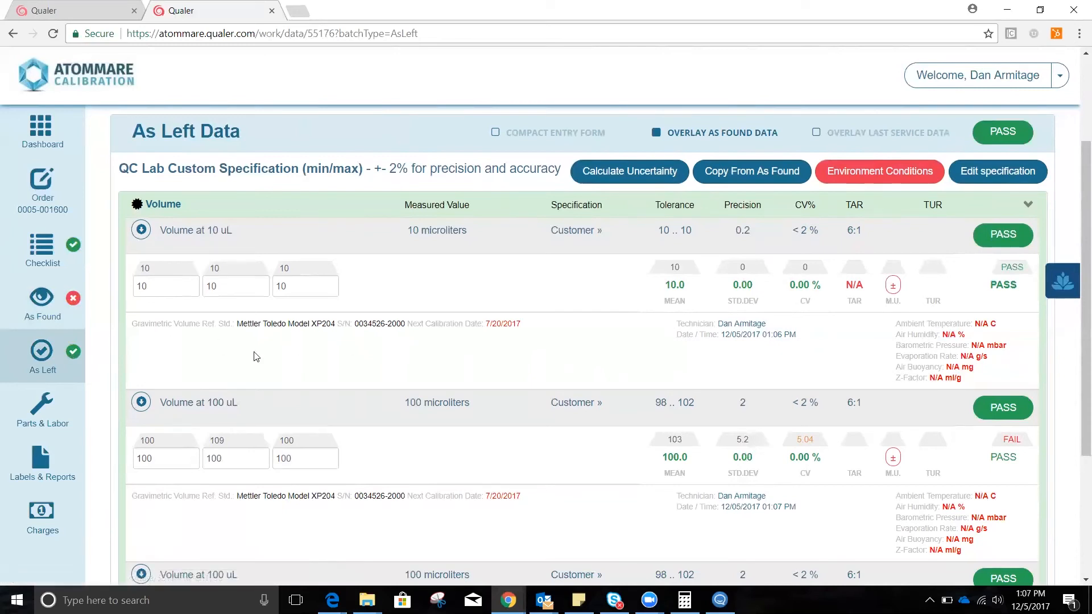
Add the O-Ring part F2070601 to the pipette's parts and labor.
{"action": "left_click", "coordinate": [46, 403]}
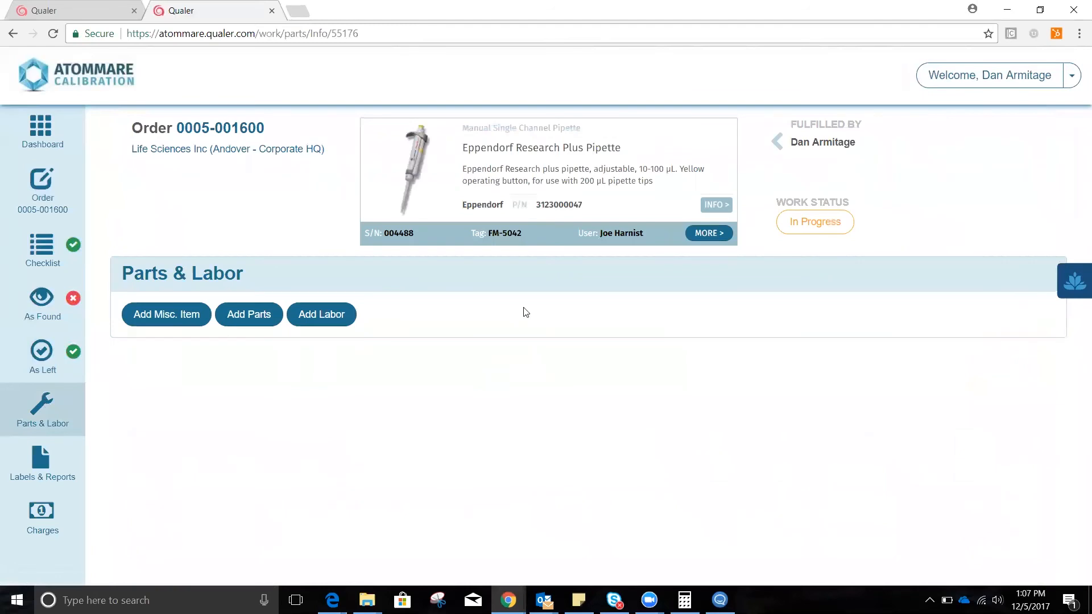
{"action": "left_click", "coordinate": [244, 314]}
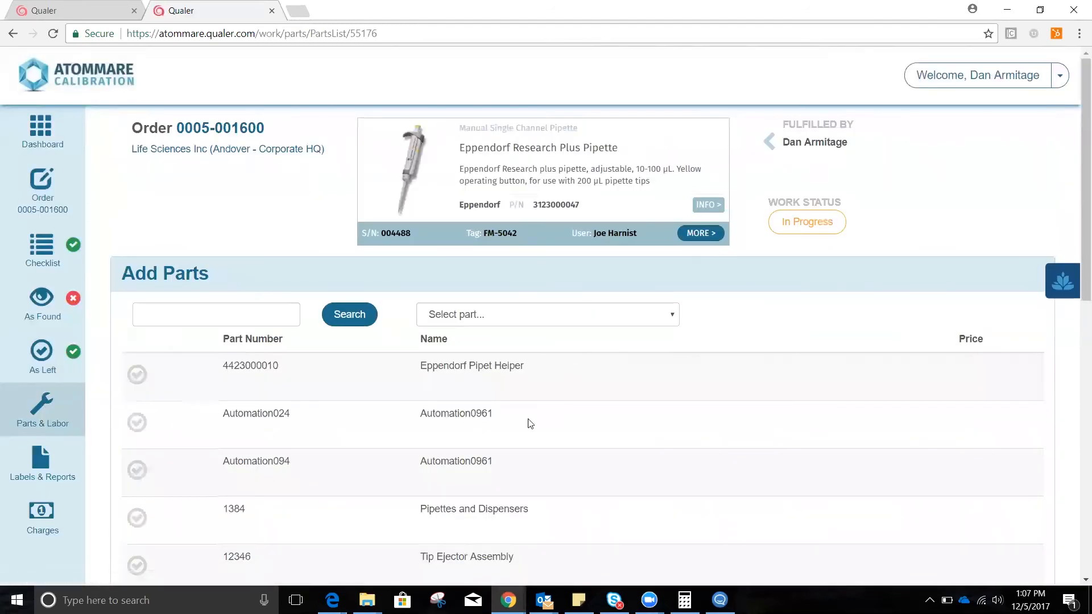
{"action": "scroll", "coordinate": [528, 422], "scroll_direction": "down", "scroll_amount": 3}
{"action": "left_click", "coordinate": [138, 399]}
{"action": "scroll", "coordinate": [152, 421], "scroll_direction": "down", "scroll_amount": 7}
{"action": "left_click", "coordinate": [142, 534]}
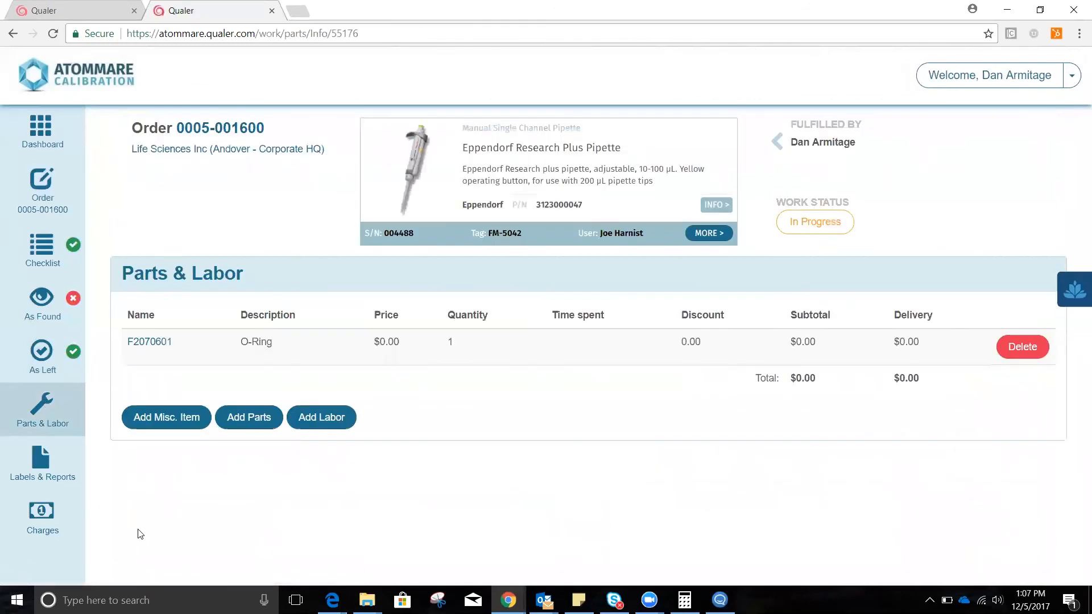
Set the completion date to 12/05/2017 in the pipette's labels and reports and generate a certificate from the ISO 17025 Calibration Cert template.
{"action": "left_click", "coordinate": [45, 457]}
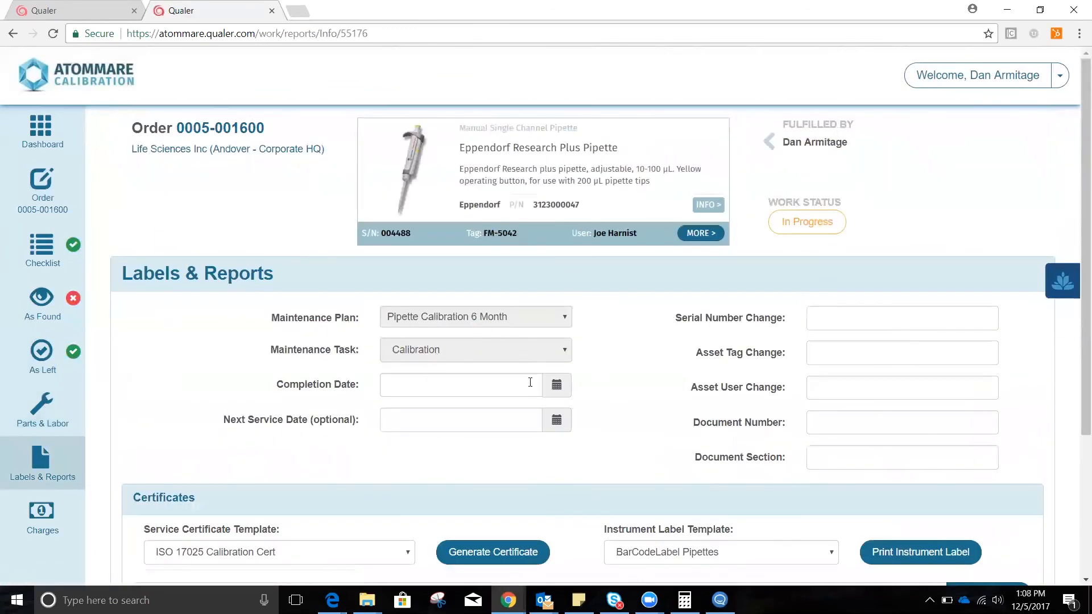
{"action": "left_click", "coordinate": [551, 388]}
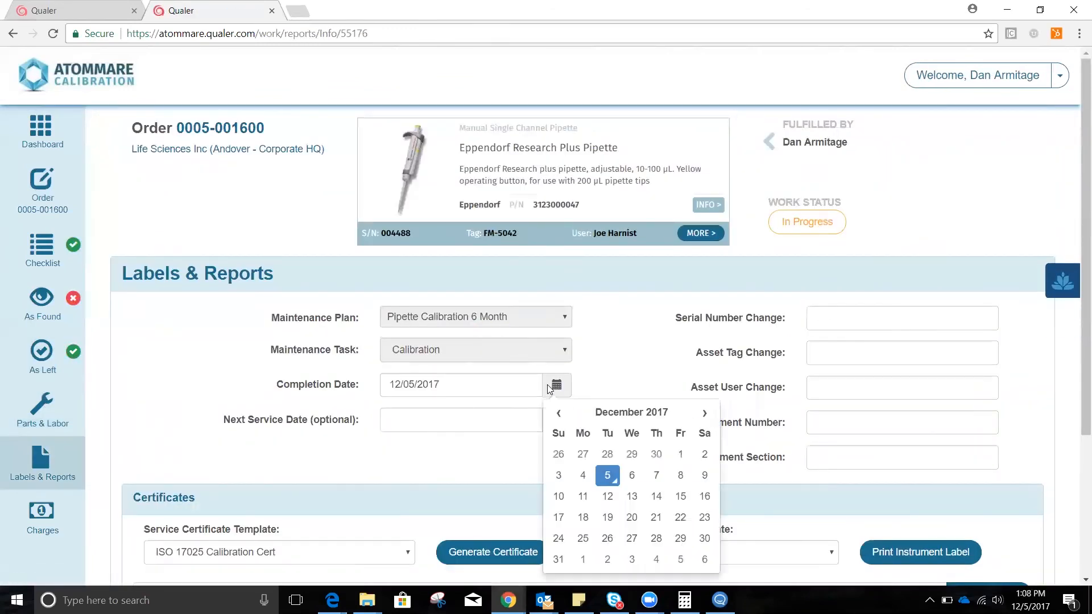
{"action": "left_click", "coordinate": [609, 478]}
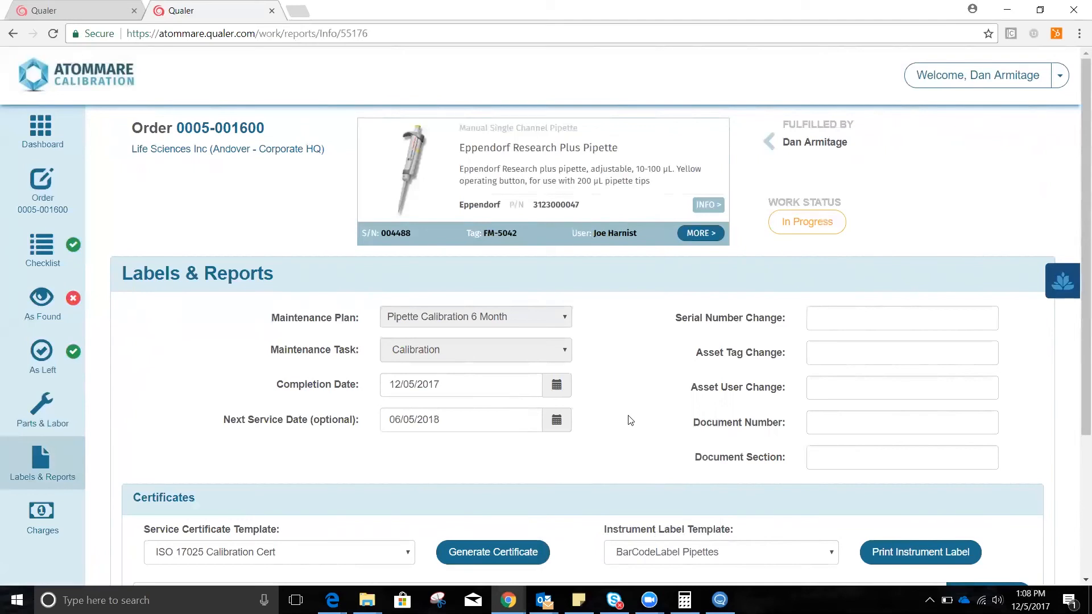
{"action": "scroll", "coordinate": [630, 420], "scroll_direction": "down", "scroll_amount": 1}
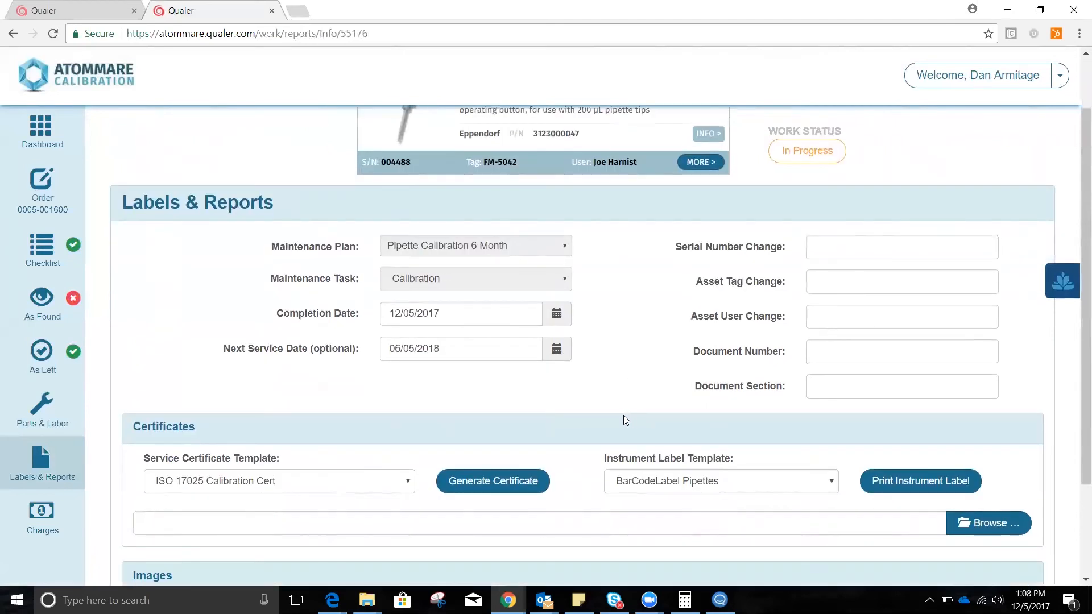
{"action": "left_click", "coordinate": [495, 483]}
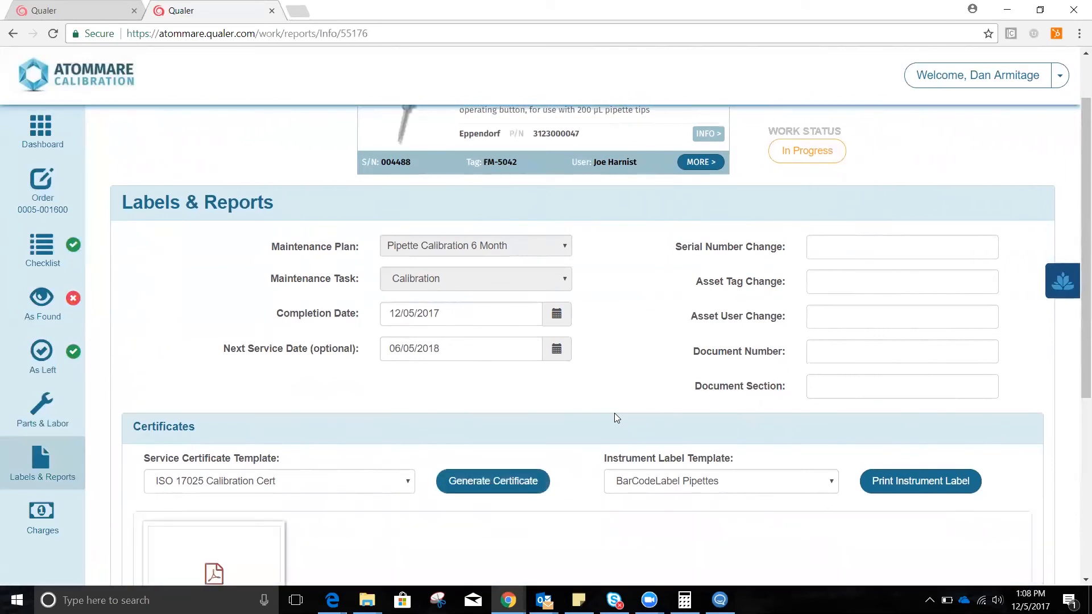
Open the generated ISO 17025 calibration certificate PDF and review its checklist, measurement readings, parts and reference standards.
{"action": "scroll", "coordinate": [659, 312], "scroll_direction": "down", "scroll_amount": 1}
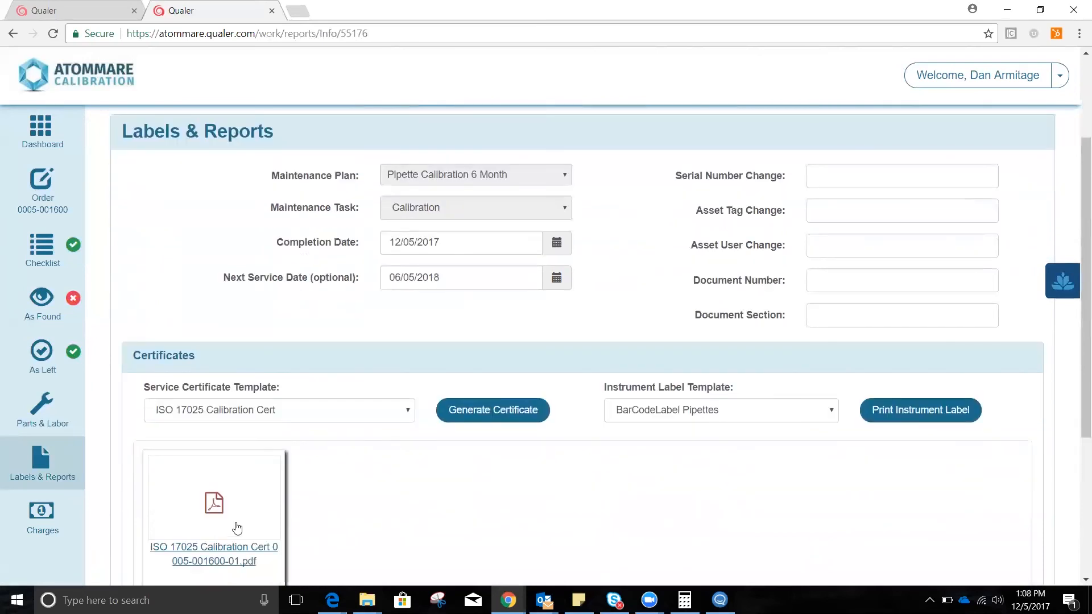
{"action": "left_click", "coordinate": [238, 518]}
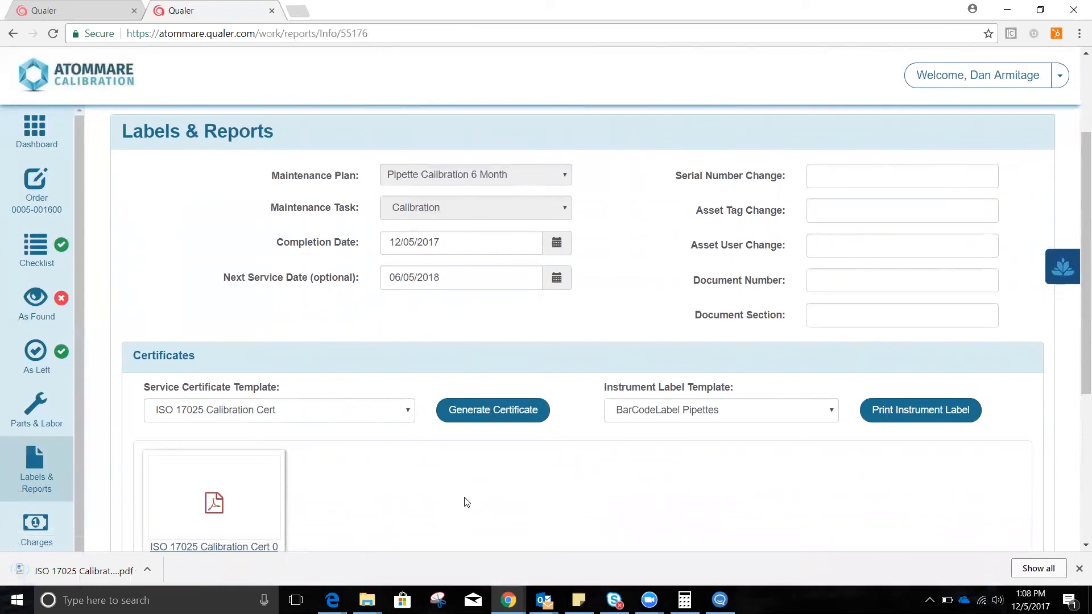
{"action": "left_click", "coordinate": [84, 569]}
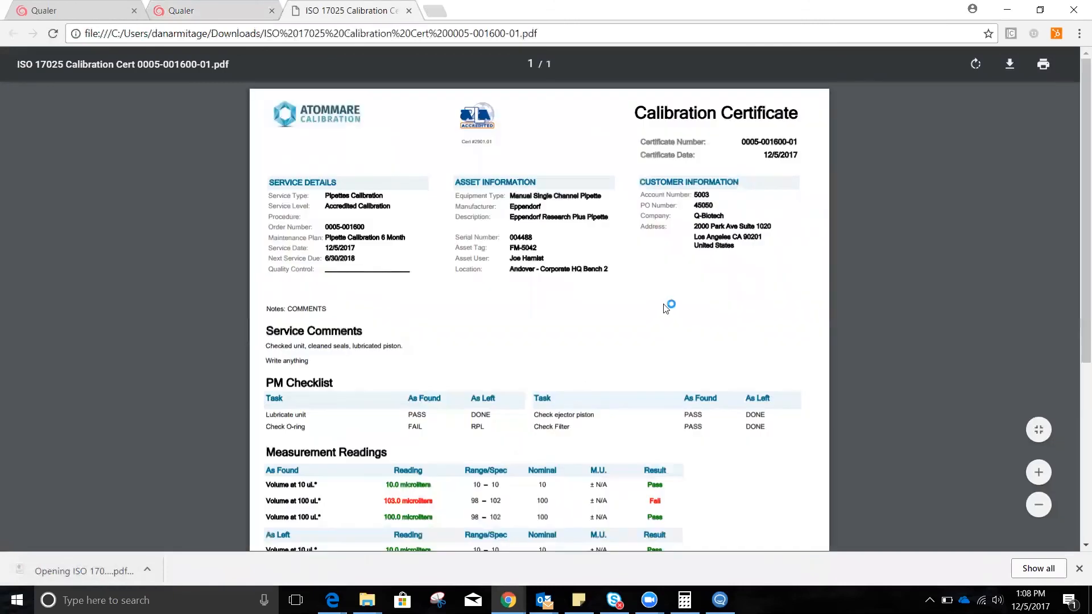
{"action": "scroll", "coordinate": [731, 277], "scroll_direction": "down", "scroll_amount": 3}
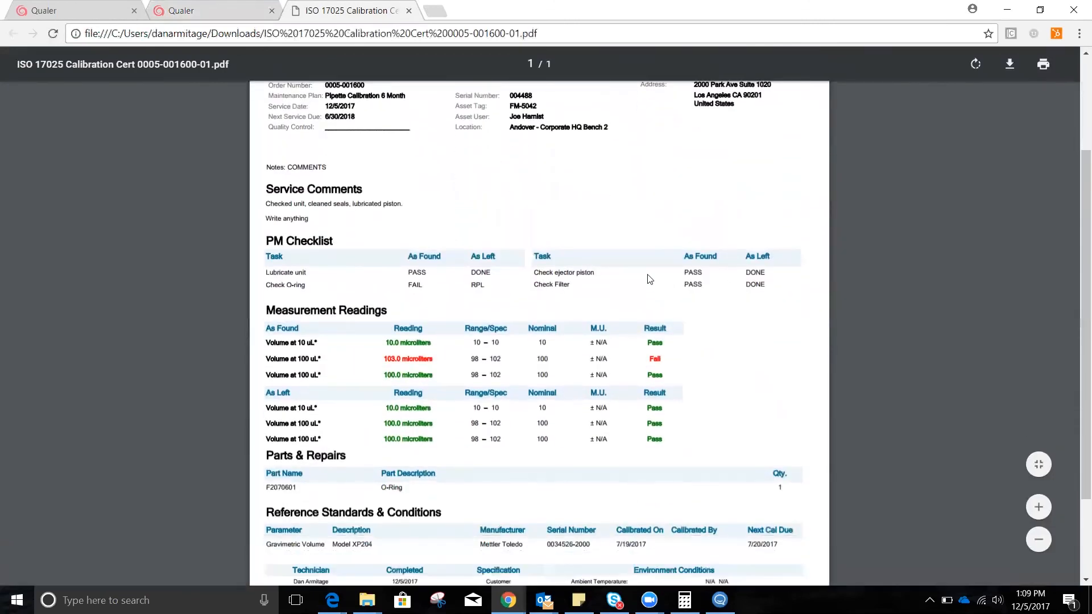
{"action": "scroll", "coordinate": [650, 279], "scroll_direction": "down", "scroll_amount": 2}
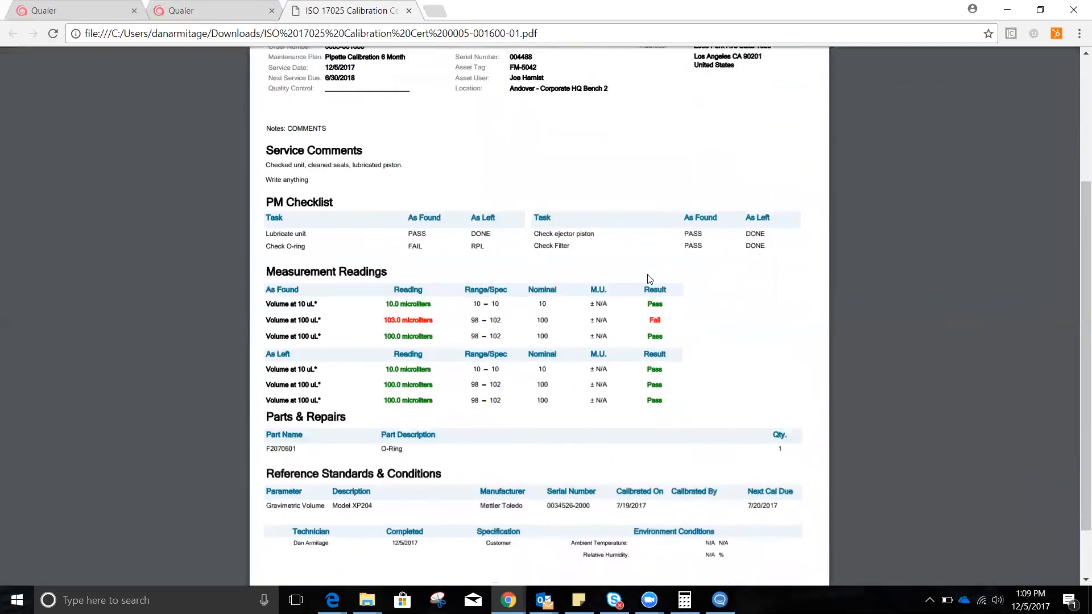
{"action": "scroll", "coordinate": [650, 279], "scroll_direction": "up", "scroll_amount": 2}
{"action": "scroll", "coordinate": [650, 279], "scroll_direction": "up", "scroll_amount": 3}
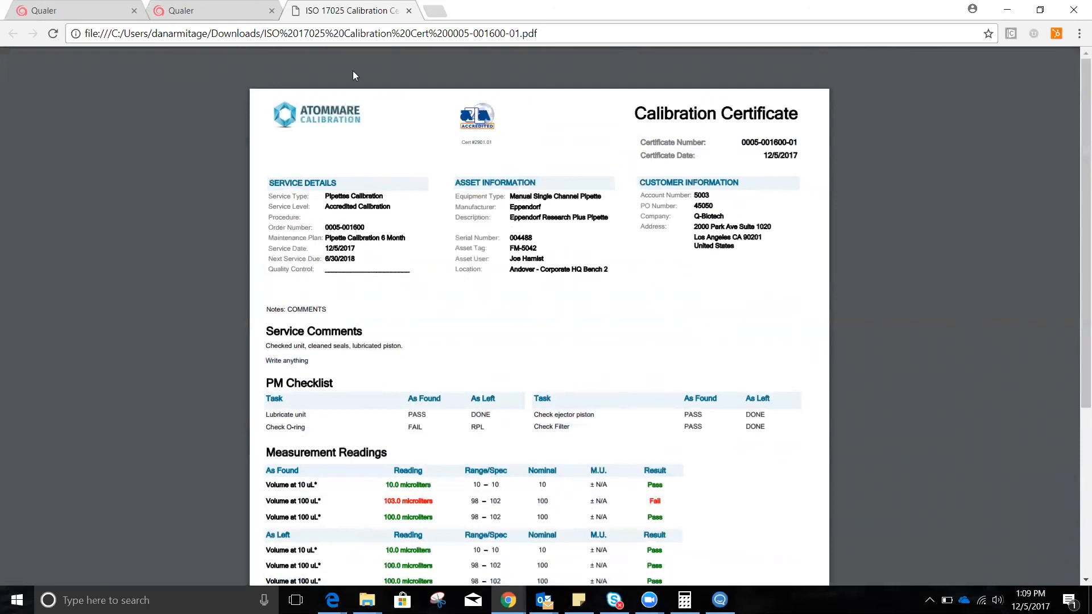
Return to the service order, complete it and confirm sending it to quality control.
{"action": "left_click", "coordinate": [249, 12]}
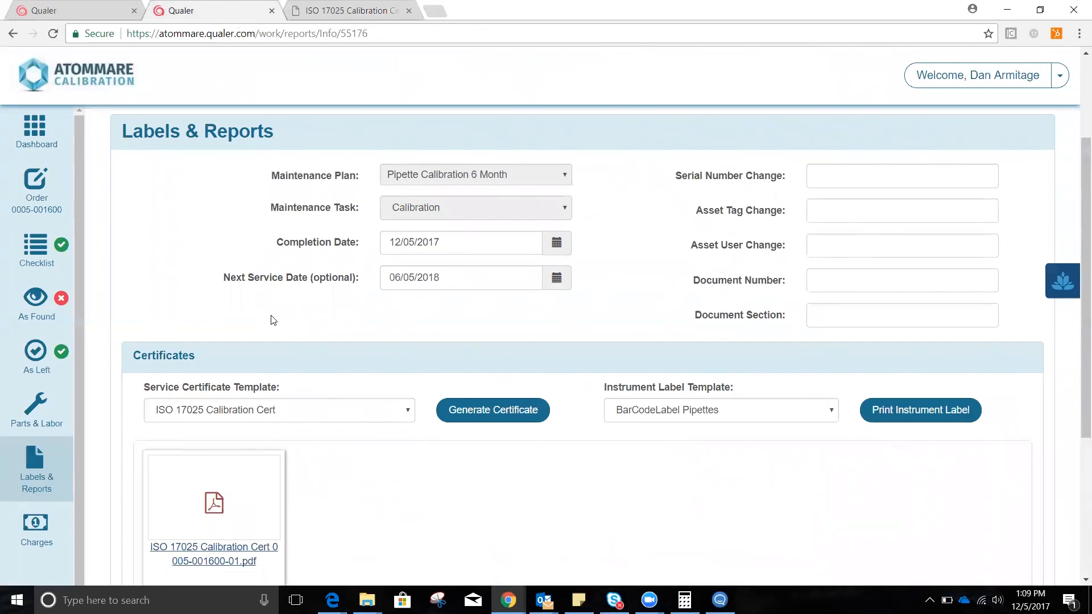
{"action": "left_click", "coordinate": [47, 193]}
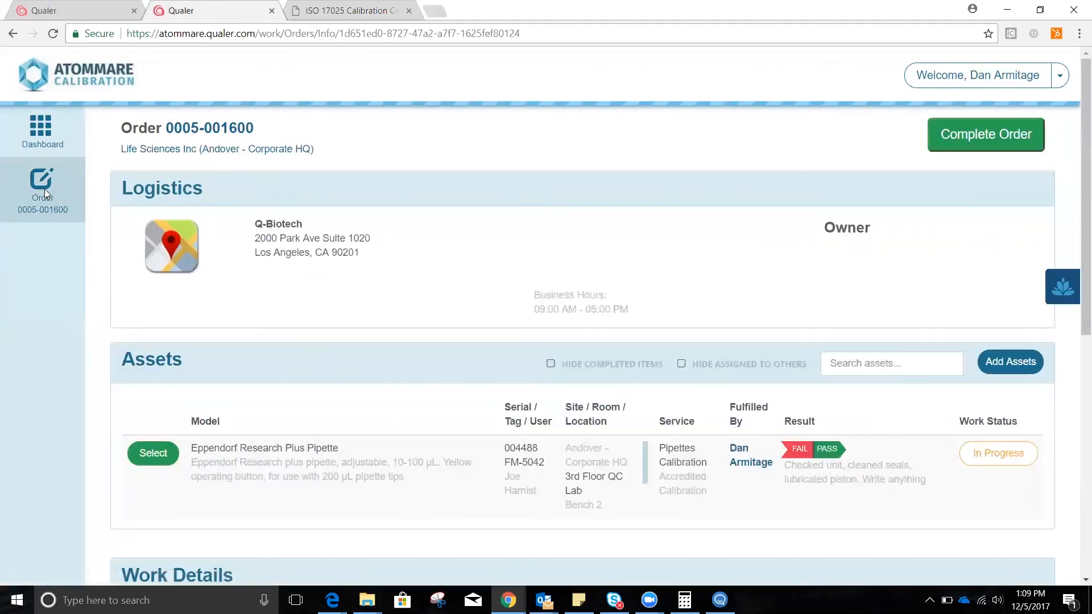
{"action": "left_click", "coordinate": [998, 133]}
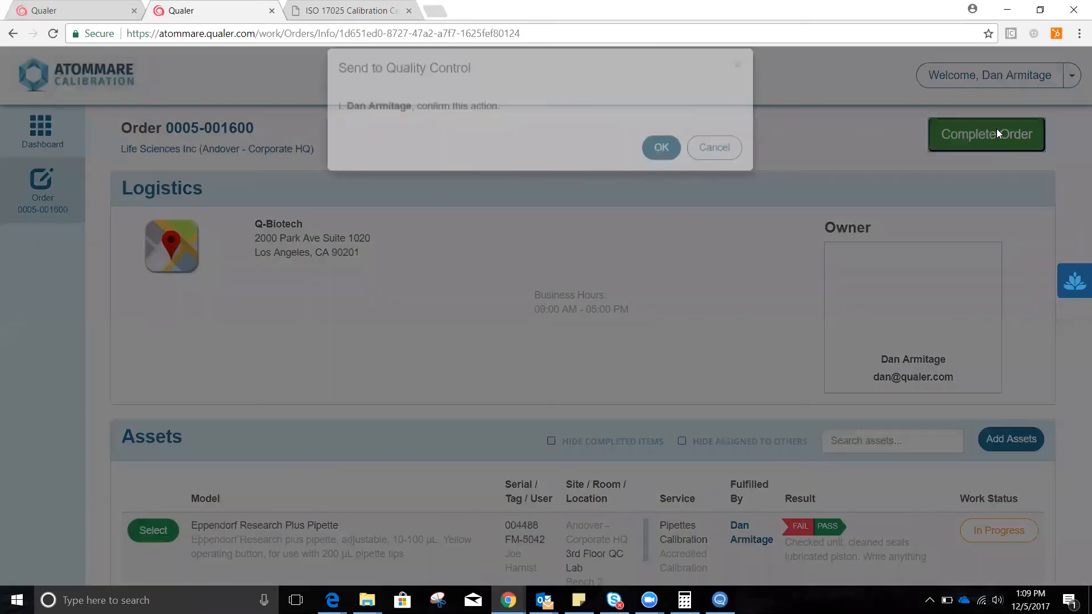
{"action": "left_click", "coordinate": [669, 168]}
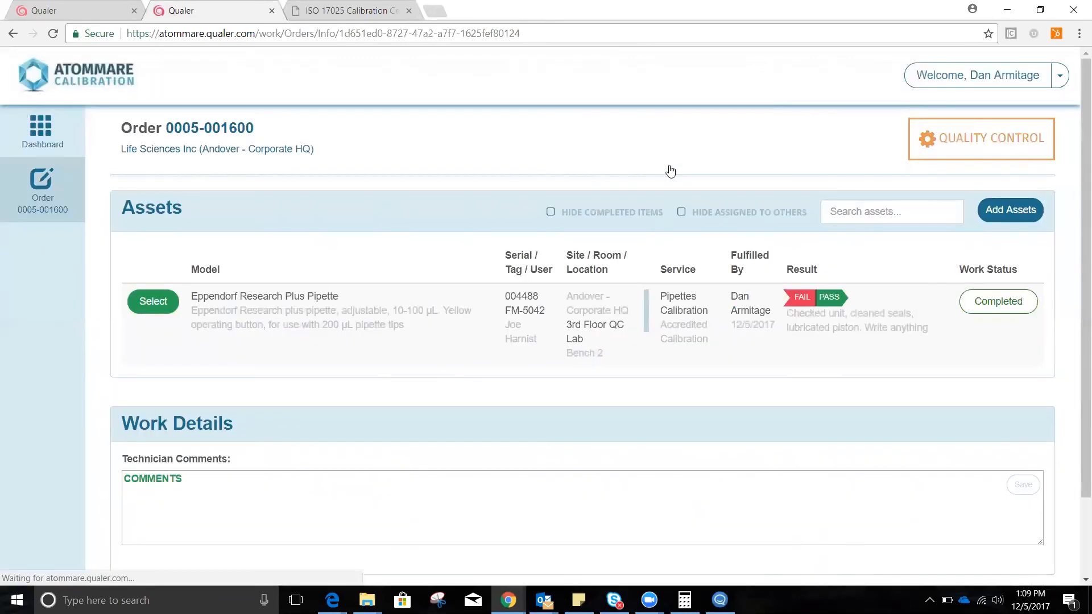